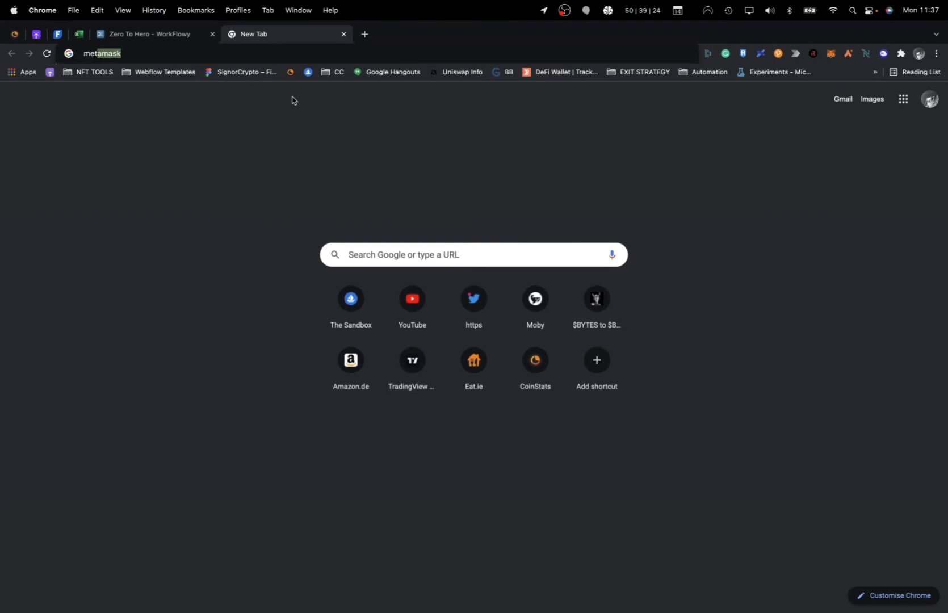
# Step: Search Google for 'metamask' and open the official metamask.io result
pyautogui.press('Return')
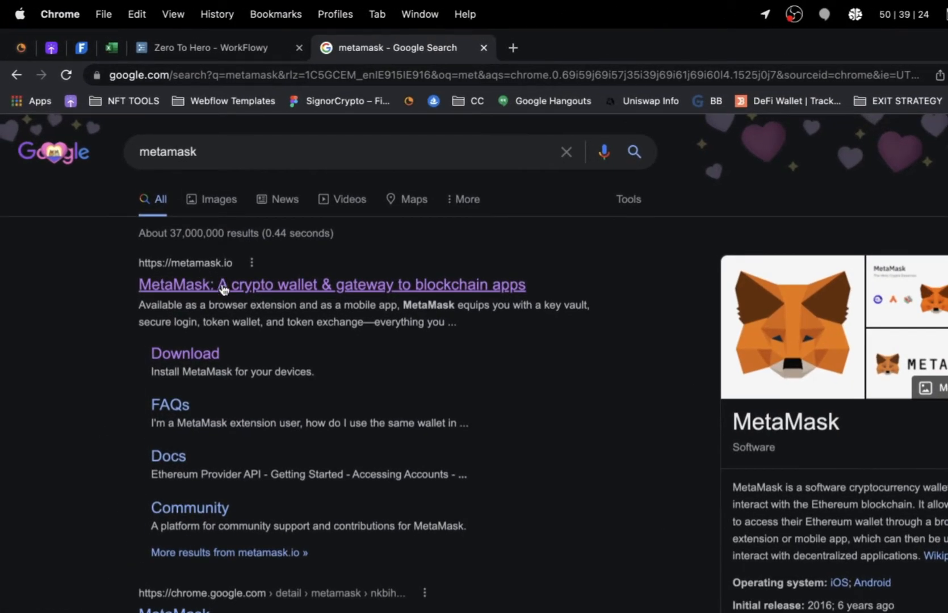
pyautogui.click(223, 287)
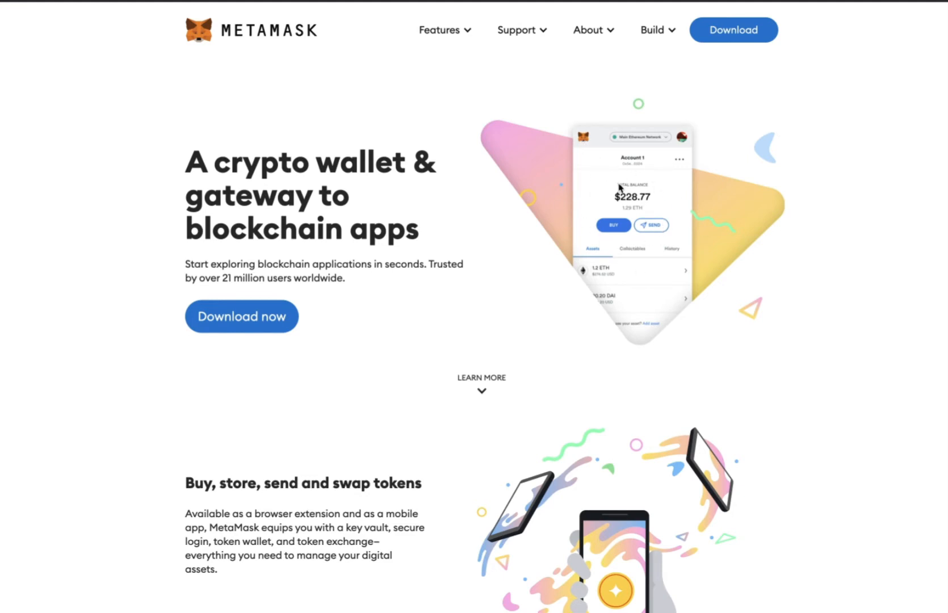
pyautogui.scroll(-2, 504, 364)
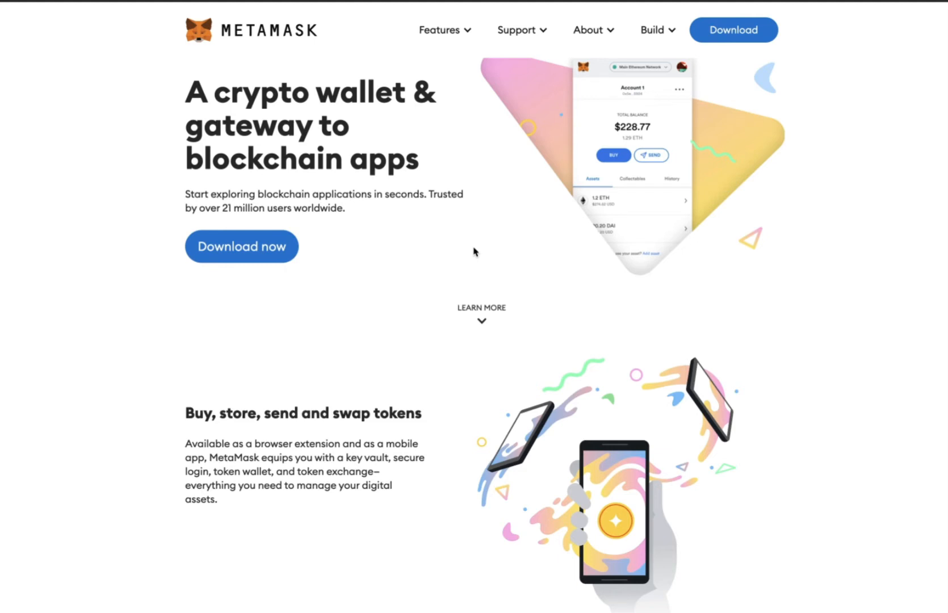
pyautogui.scroll(1, 401, 173)
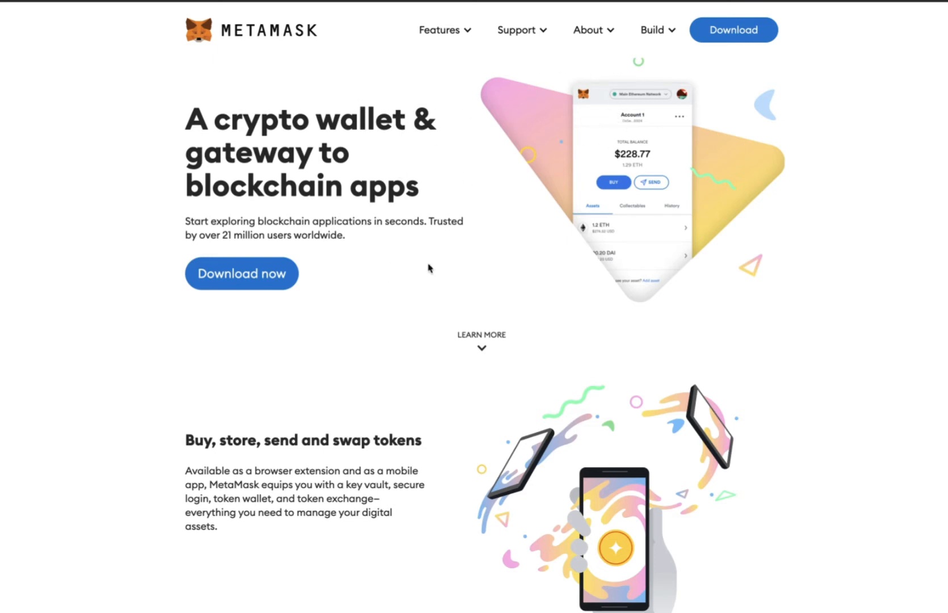
pyautogui.scroll(1, 328, 101)
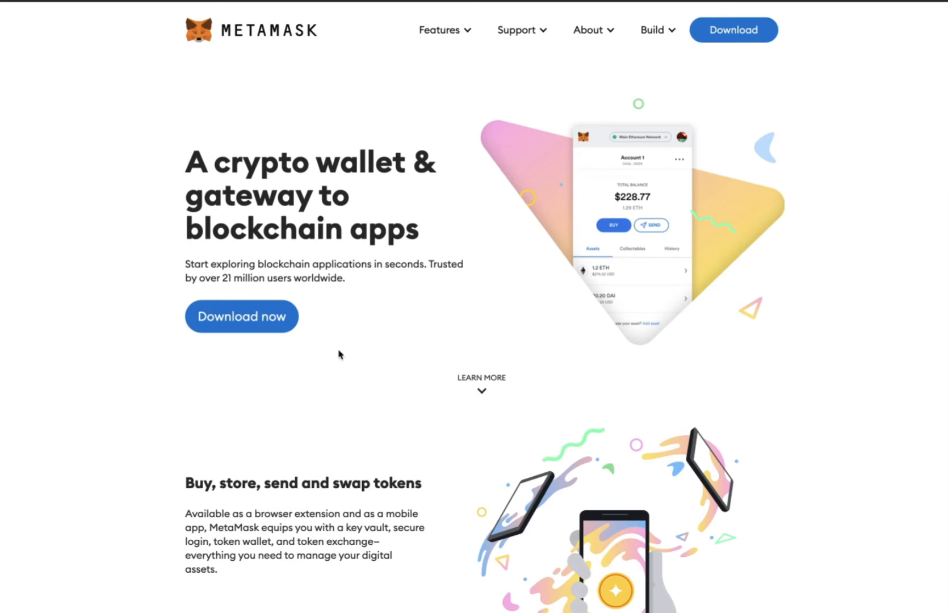
pyautogui.scroll(-10, 345, 361)
# Step: Browse the metamask.io Build menu on the way to the download page
pyautogui.moveTo(657, 34)
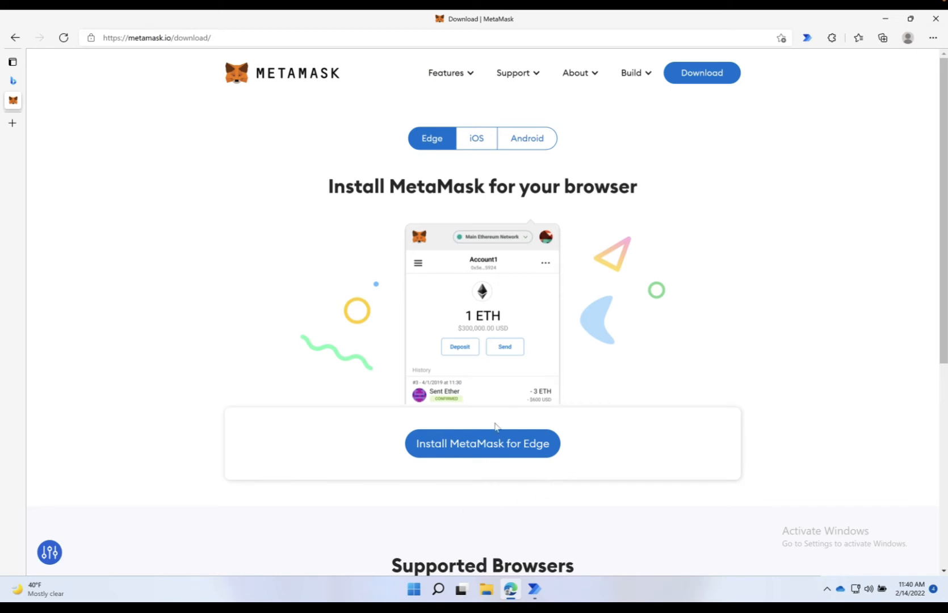
# Step: Install MetaMask for Edge from the Edge Add-ons store with Get and Add extension
pyautogui.click(466, 443)
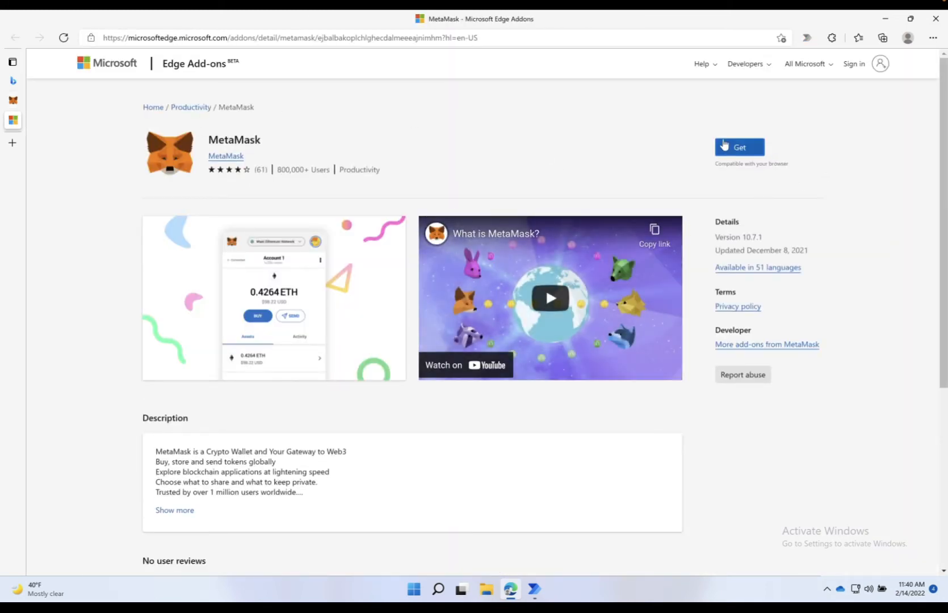
pyautogui.click(746, 147)
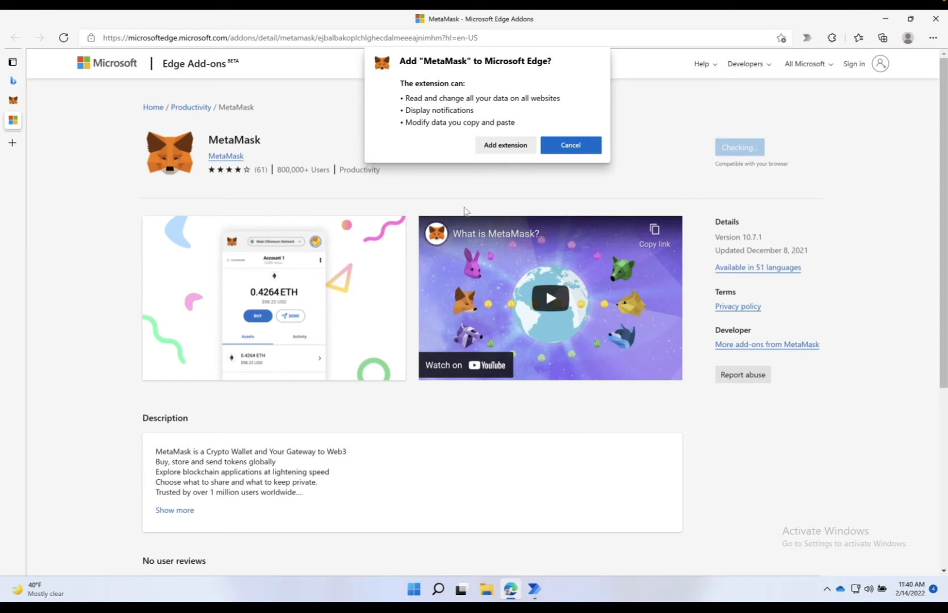
pyautogui.click(500, 148)
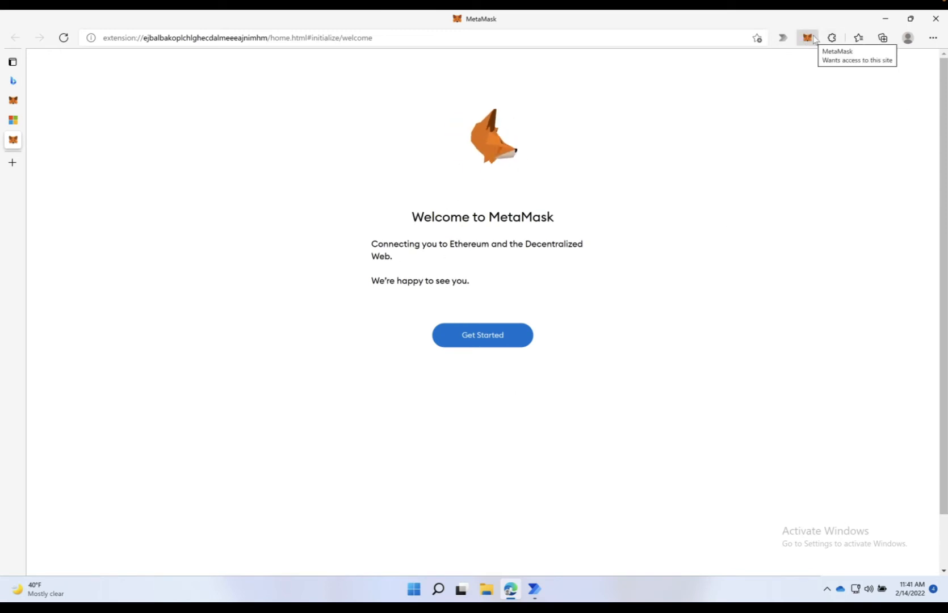
# Step: Choose Get Started, then Create a Wallet to begin a new wallet
pyautogui.click(474, 340)
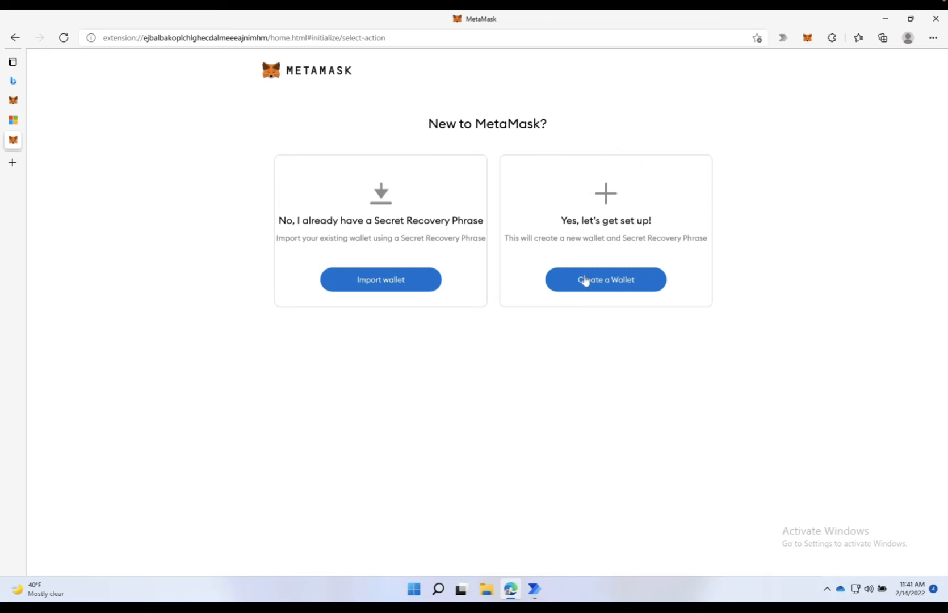
pyautogui.click(612, 287)
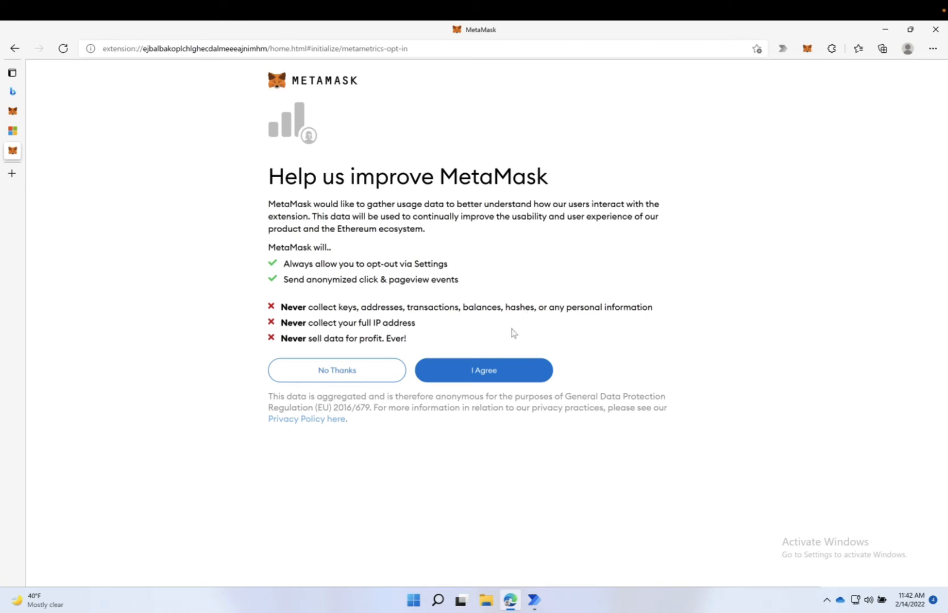
# Step: Agree to usage data, enter and confirm a wallet password, and accept the Terms of Use
pyautogui.click(494, 370)
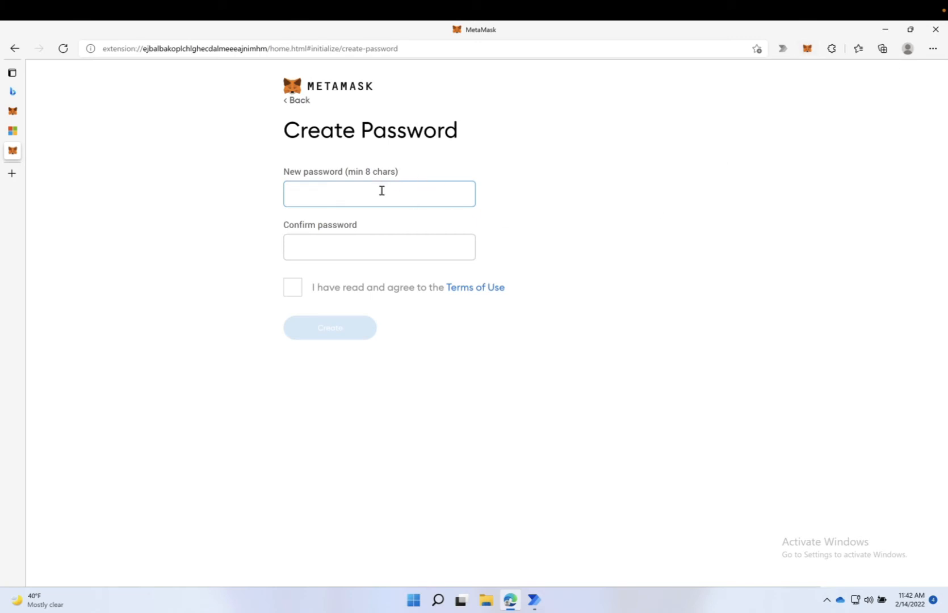
pyautogui.write('***')
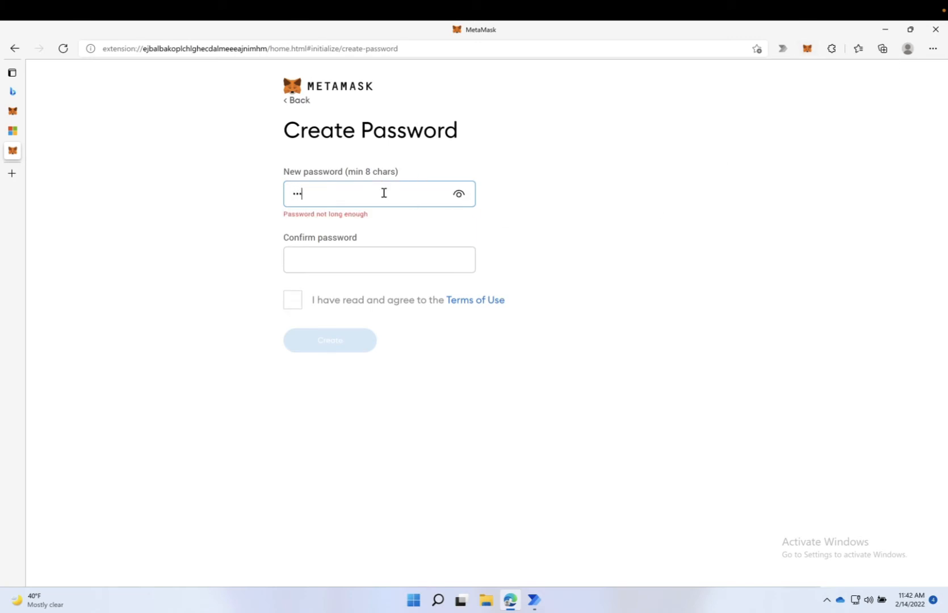
pyautogui.write('*****')
pyautogui.press('Tab')
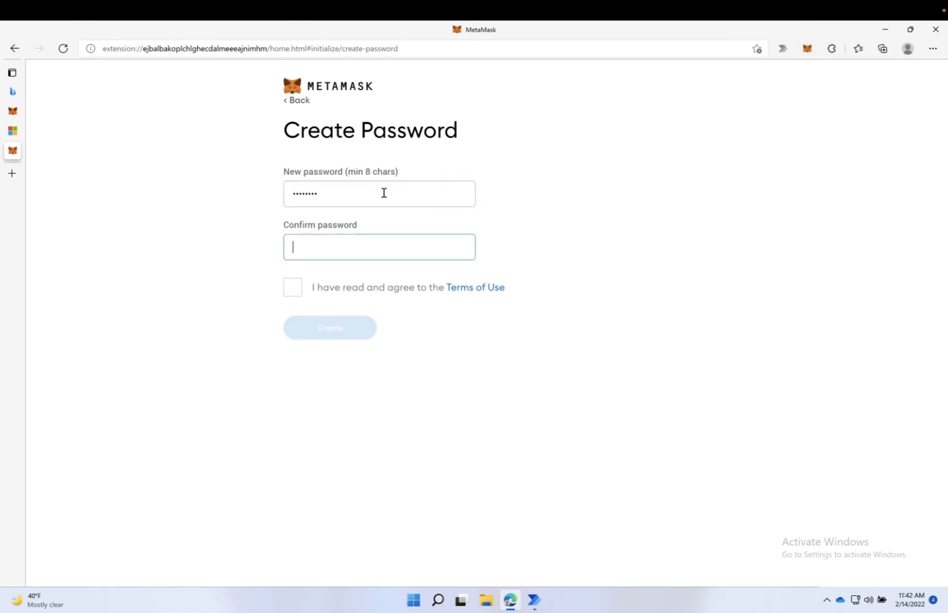
pyautogui.write('********')
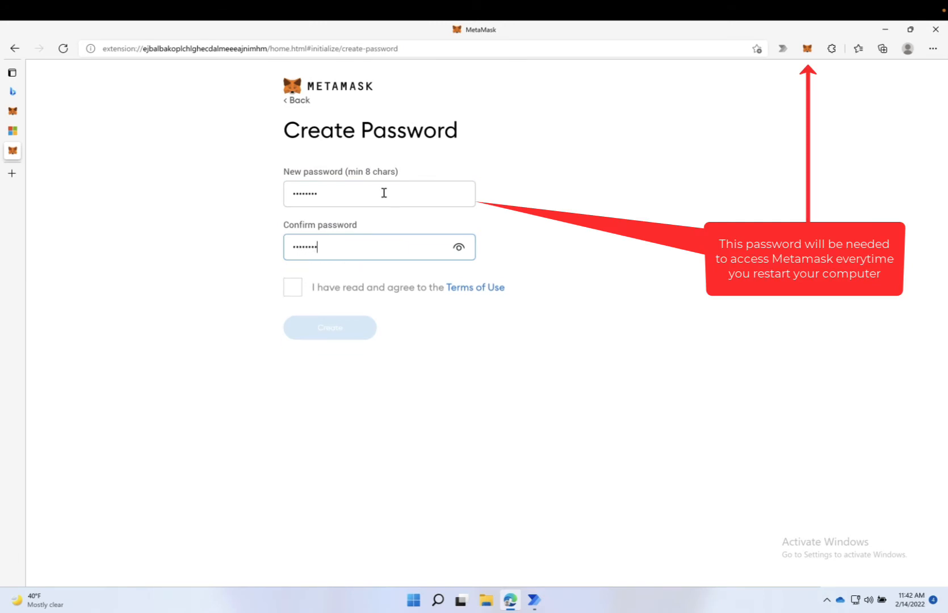
pyautogui.click(293, 287)
pyautogui.click(355, 336)
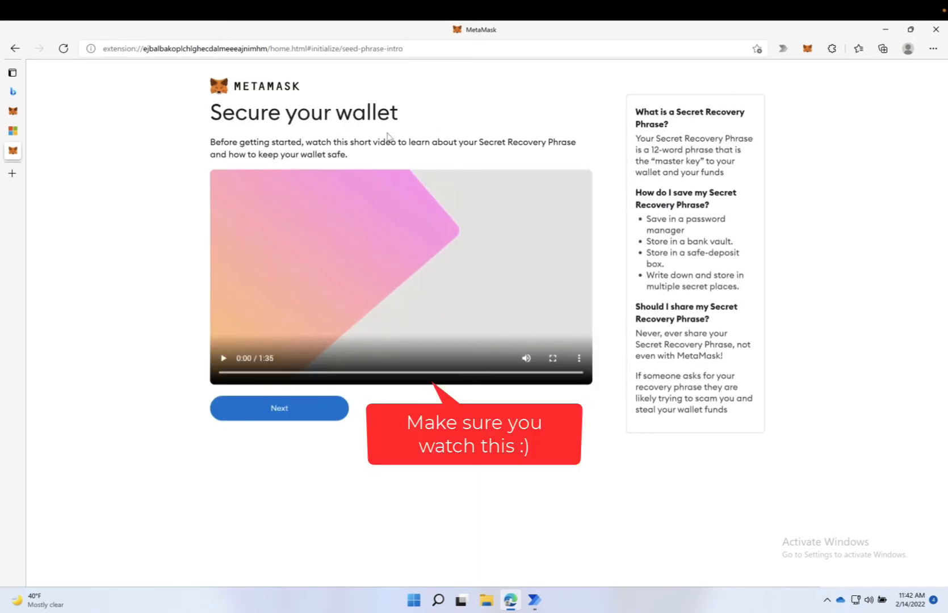
# Step: Skip the video, reveal the Secret Recovery Phrase words, and continue to confirmation
pyautogui.click(299, 410)
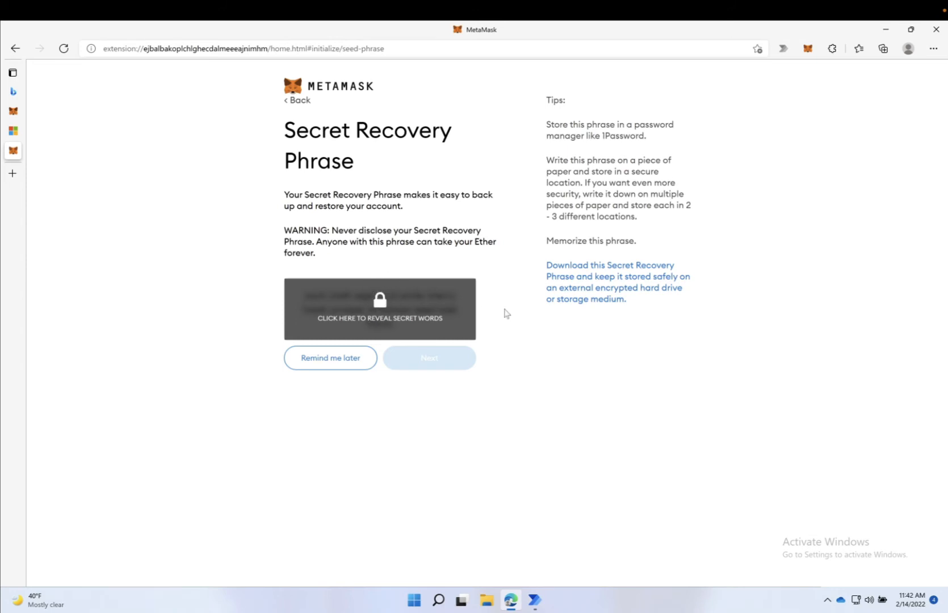
pyautogui.click(381, 332)
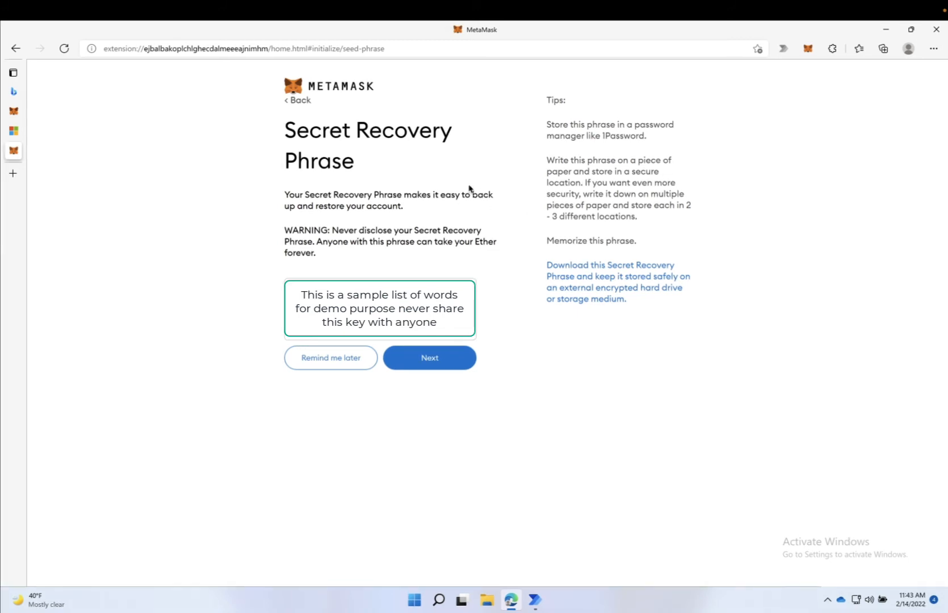
pyautogui.click(412, 369)
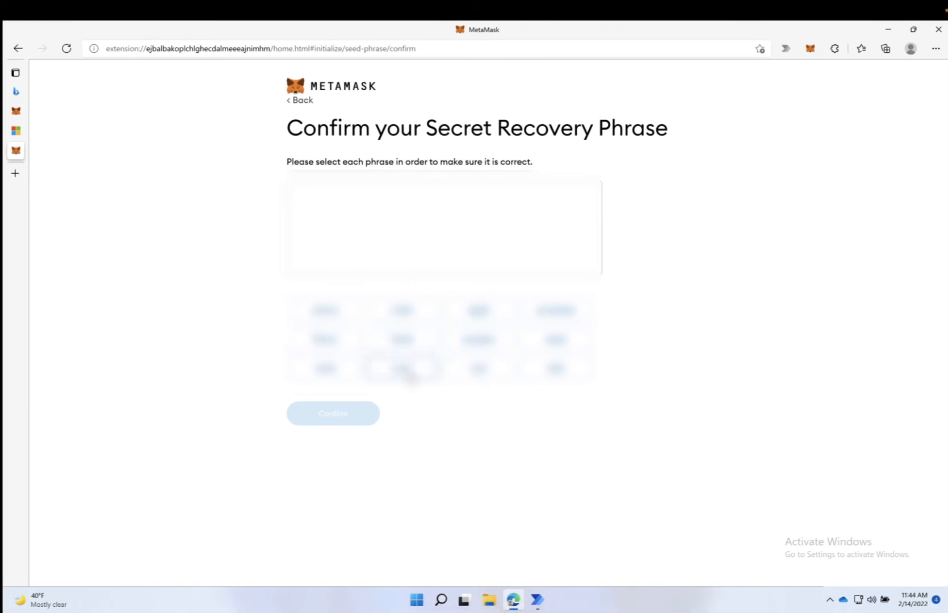
# Step: Select all twelve recovery words in their correct order and confirm the phrase
pyautogui.click(407, 372)
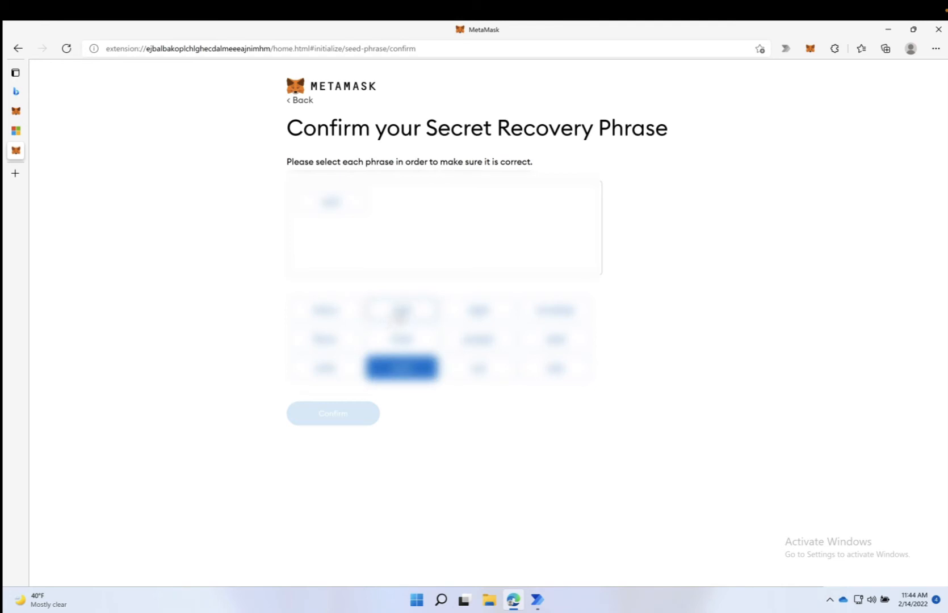
pyautogui.click(401, 312)
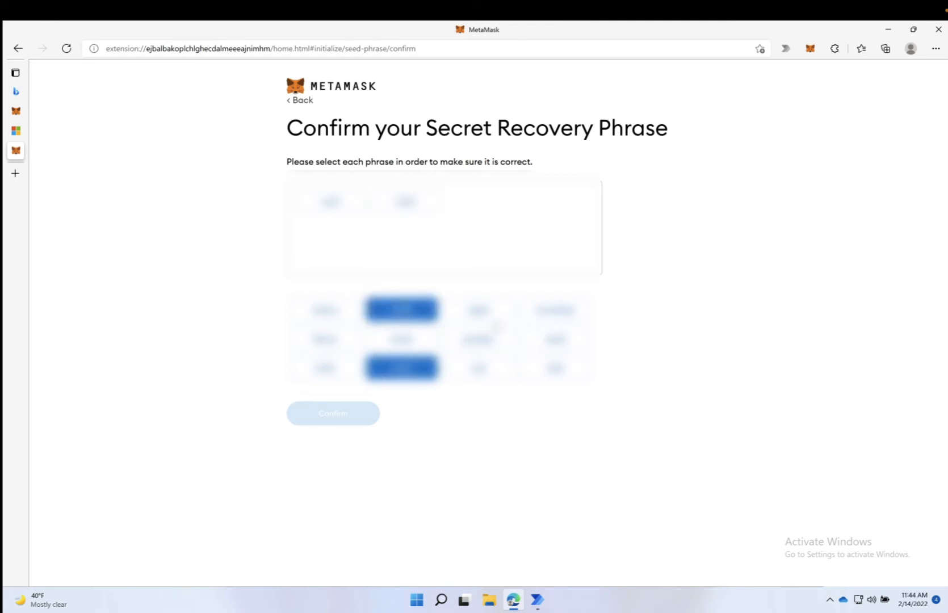
pyautogui.click(489, 321)
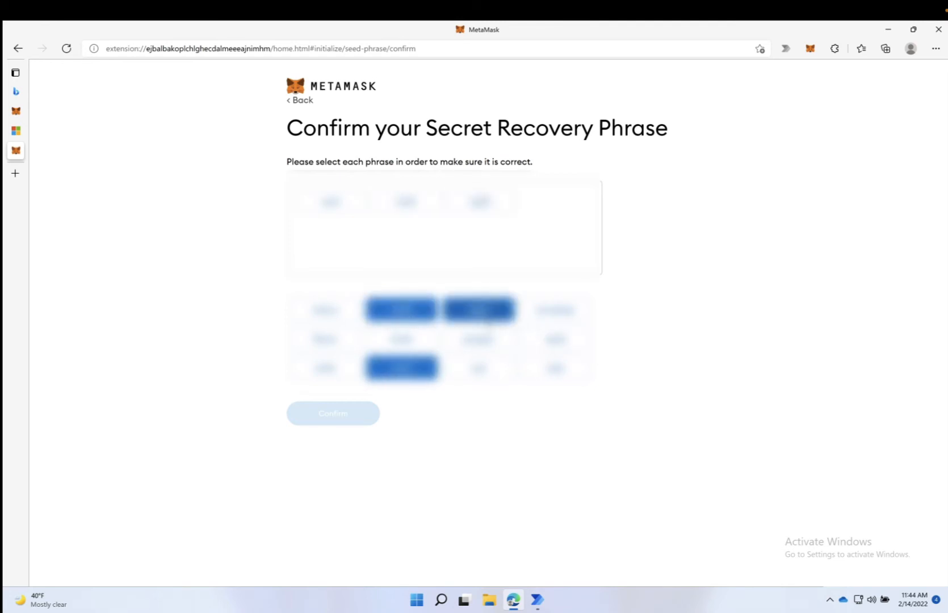
pyautogui.click(478, 370)
pyautogui.click(346, 373)
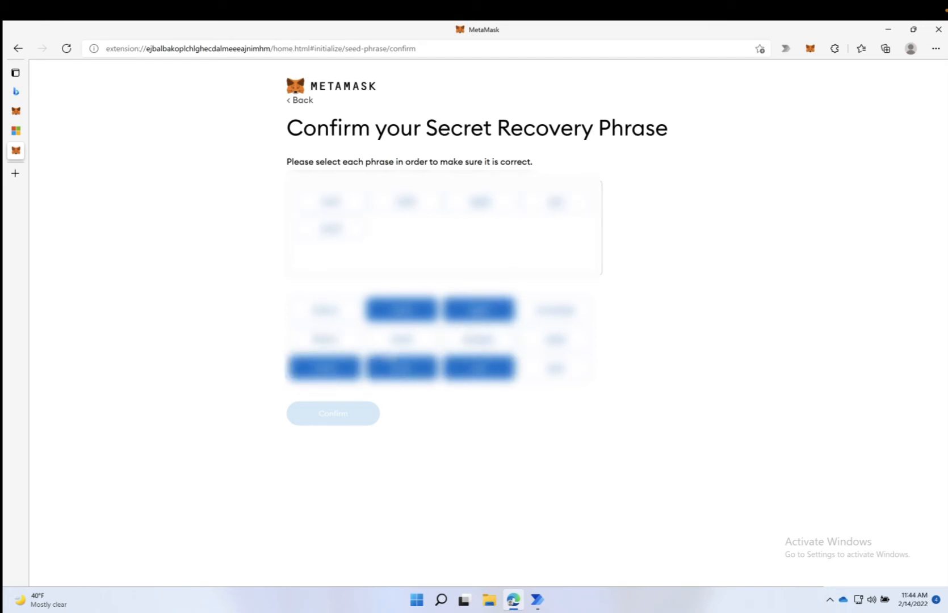
pyautogui.click(324, 310)
pyautogui.click(401, 339)
pyautogui.click(478, 339)
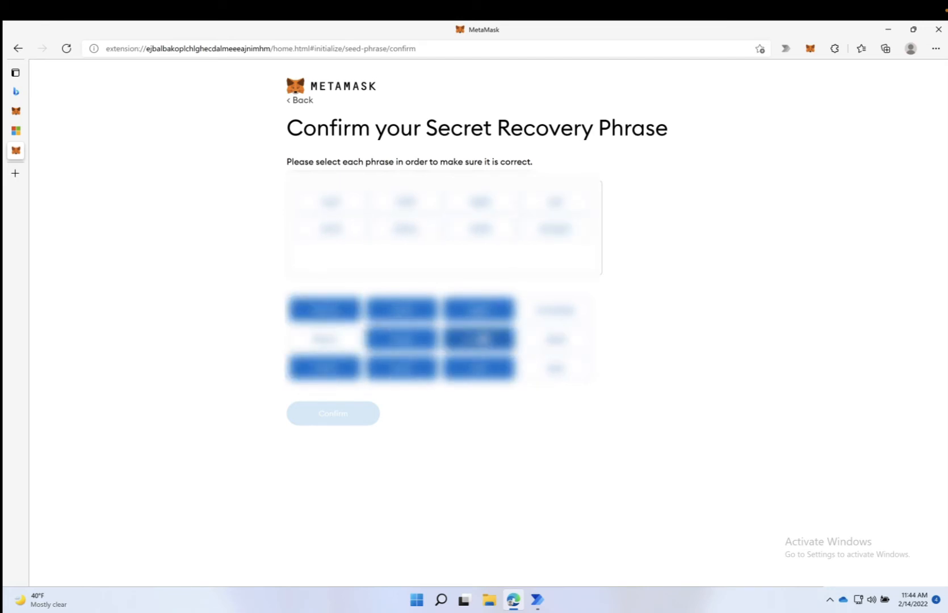
pyautogui.click(555, 309)
pyautogui.click(555, 339)
pyautogui.click(555, 367)
pyautogui.click(323, 339)
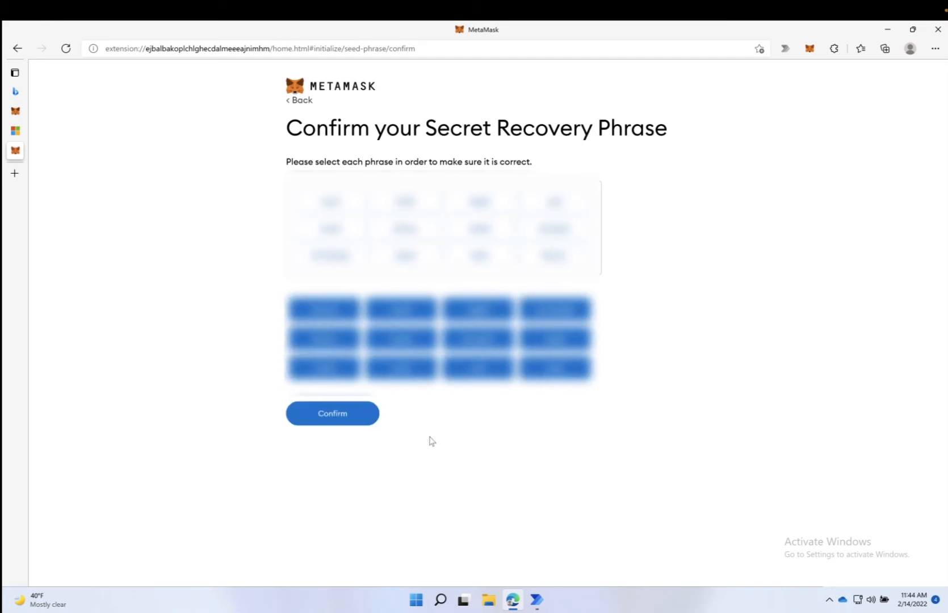
pyautogui.click(337, 420)
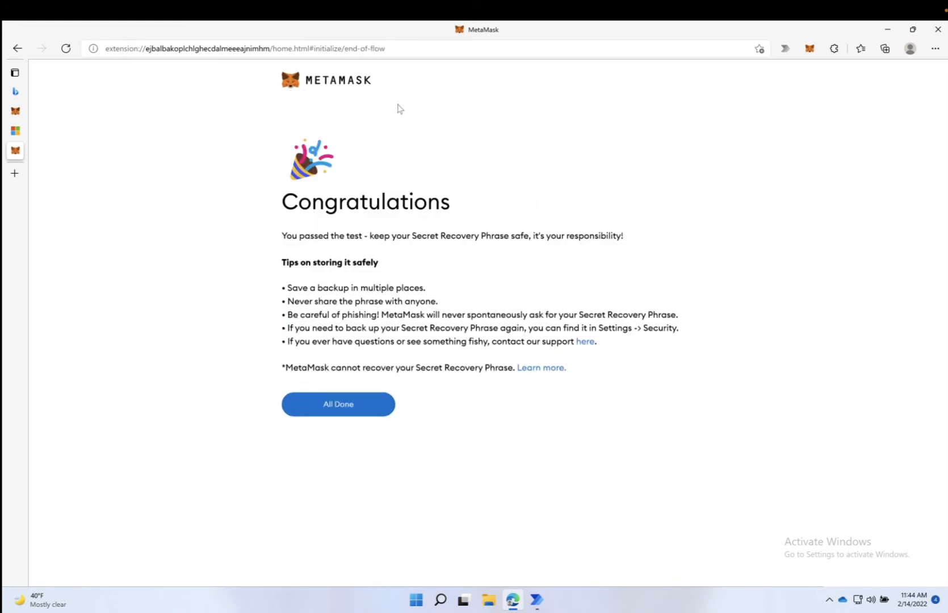
# Step: Finish setup with All Done, then load google.com and accept its cookie notice
pyautogui.click(337, 410)
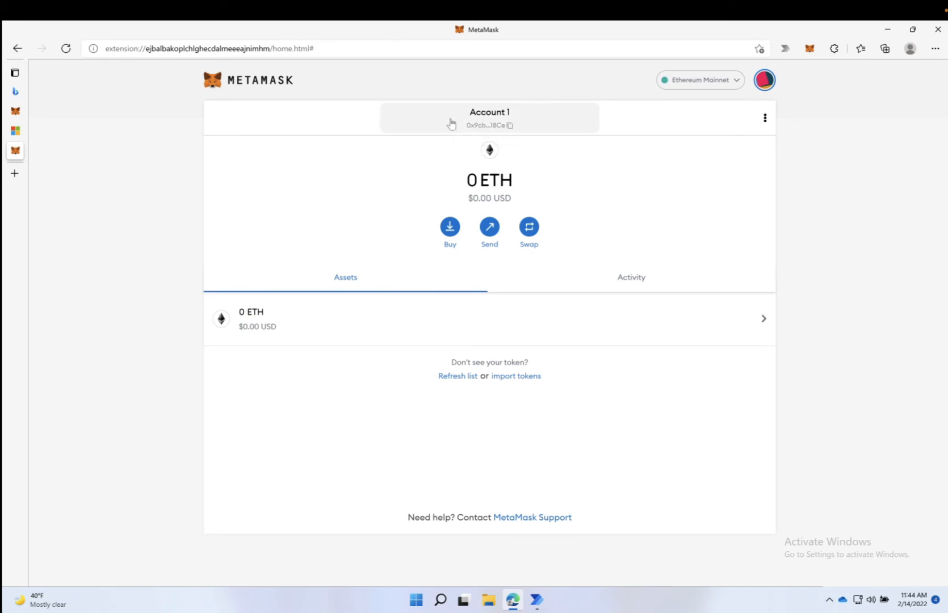
pyautogui.click(807, 49)
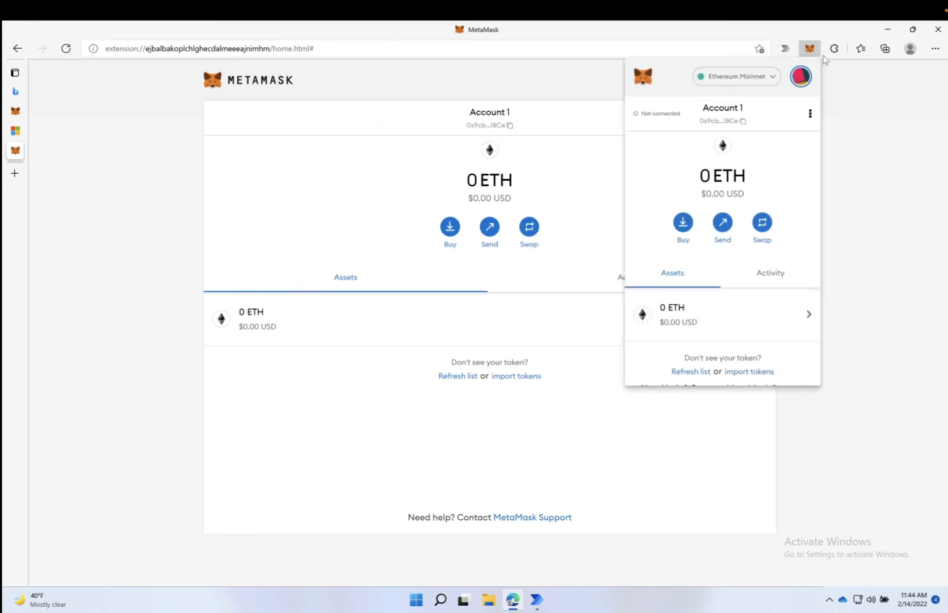
pyautogui.click(205, 48)
pyautogui.write('google')
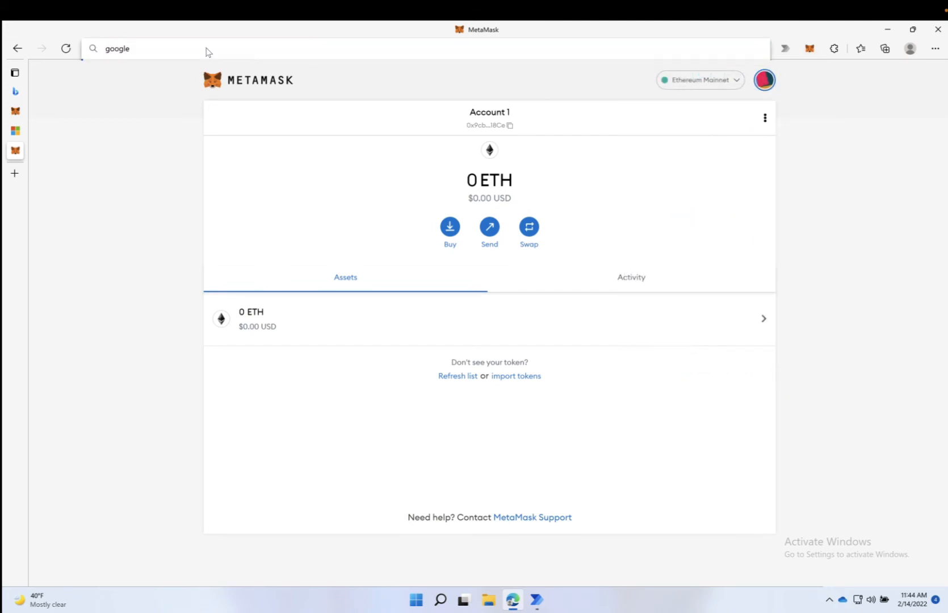
pyautogui.write('.com')
pyautogui.press('Return')
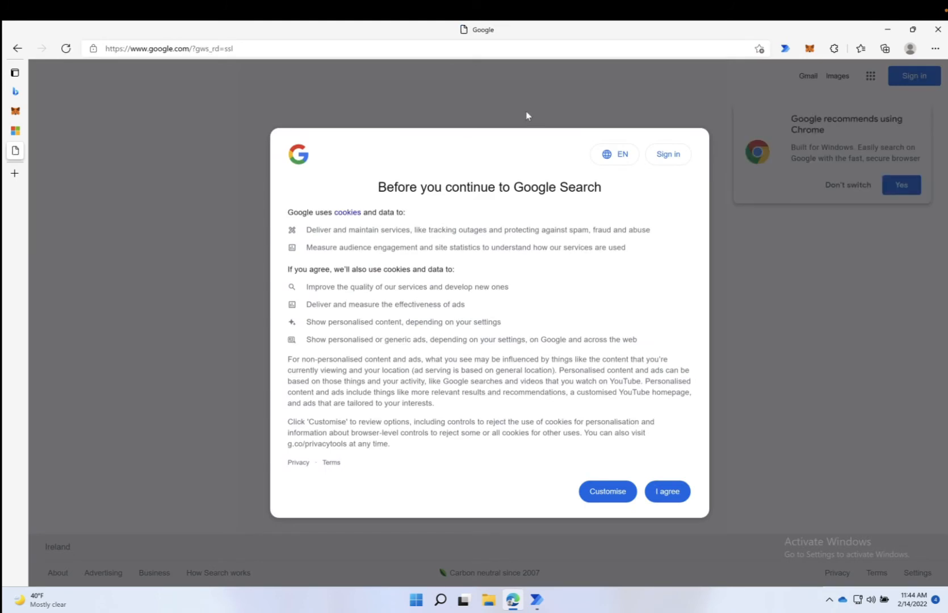
pyautogui.click(661, 498)
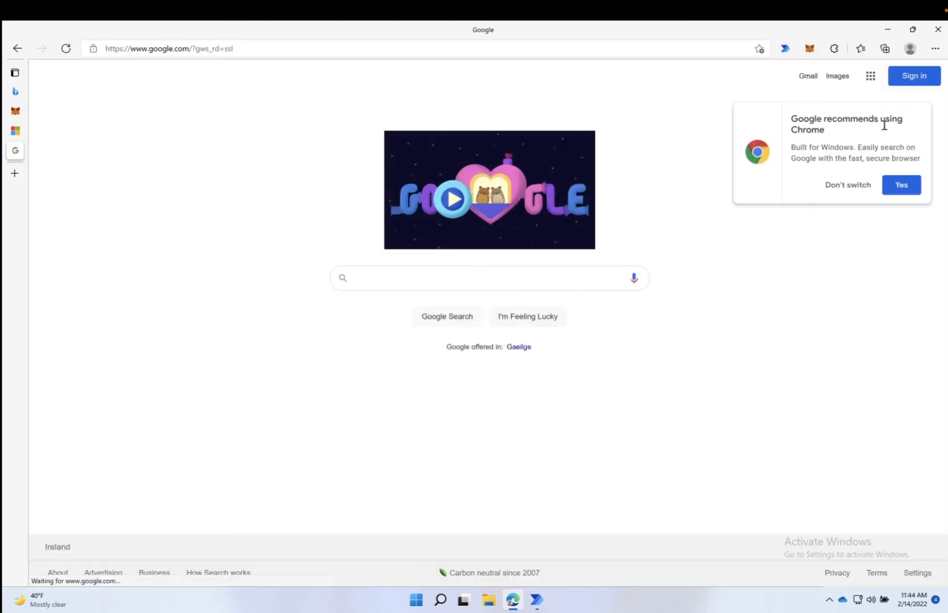
# Step: Open MetaMask showing Account 1 with 0 ETH and inspect the Ethereum Mainnet network list
pyautogui.click(809, 48)
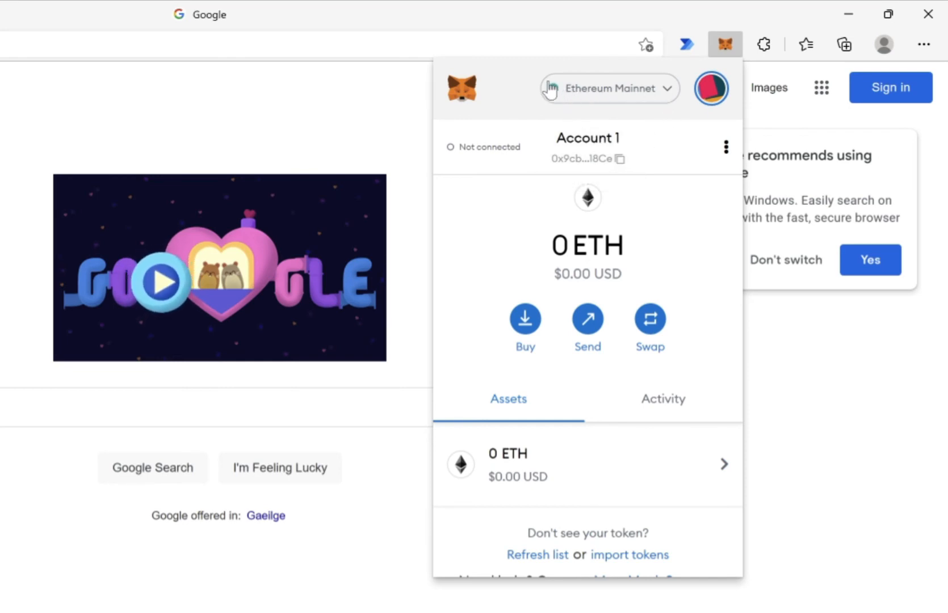
pyautogui.click(663, 95)
pyautogui.click(652, 91)
pyautogui.click(651, 90)
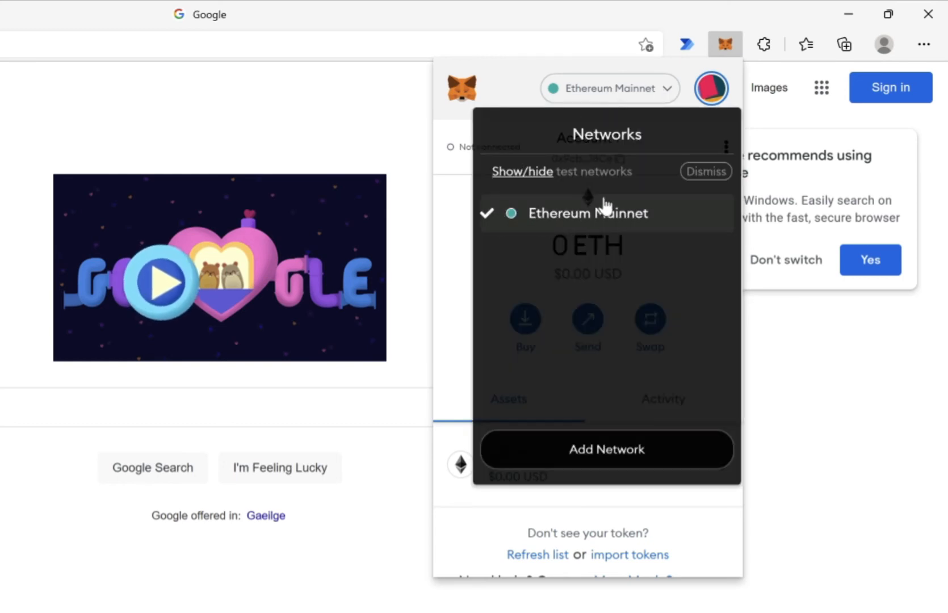
pyautogui.click(655, 97)
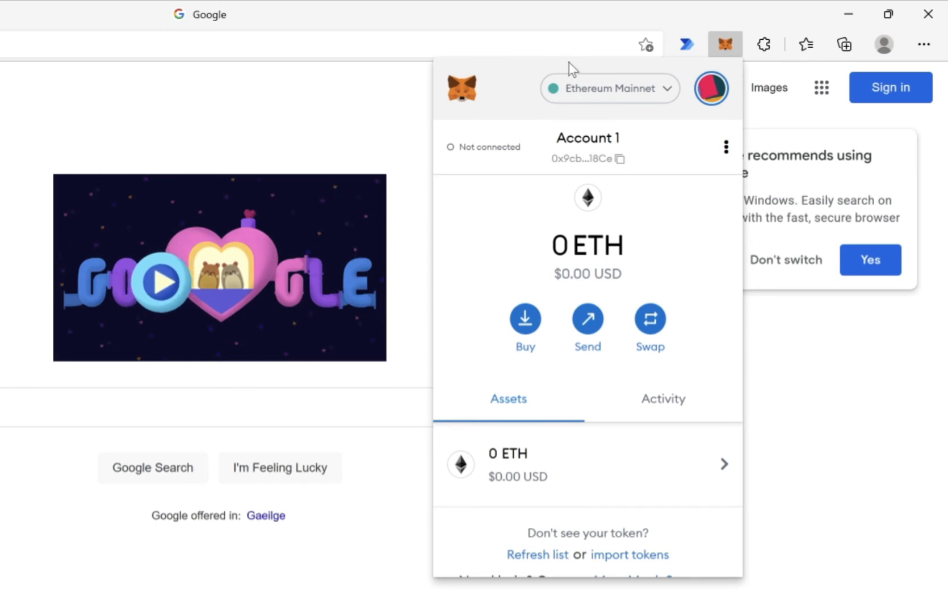
pyautogui.click(600, 93)
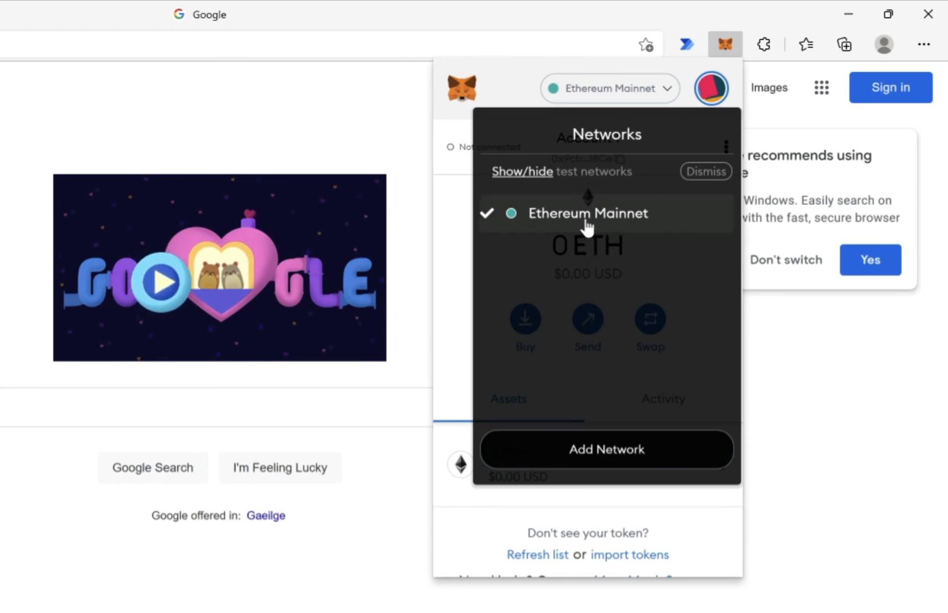
pyautogui.click(617, 89)
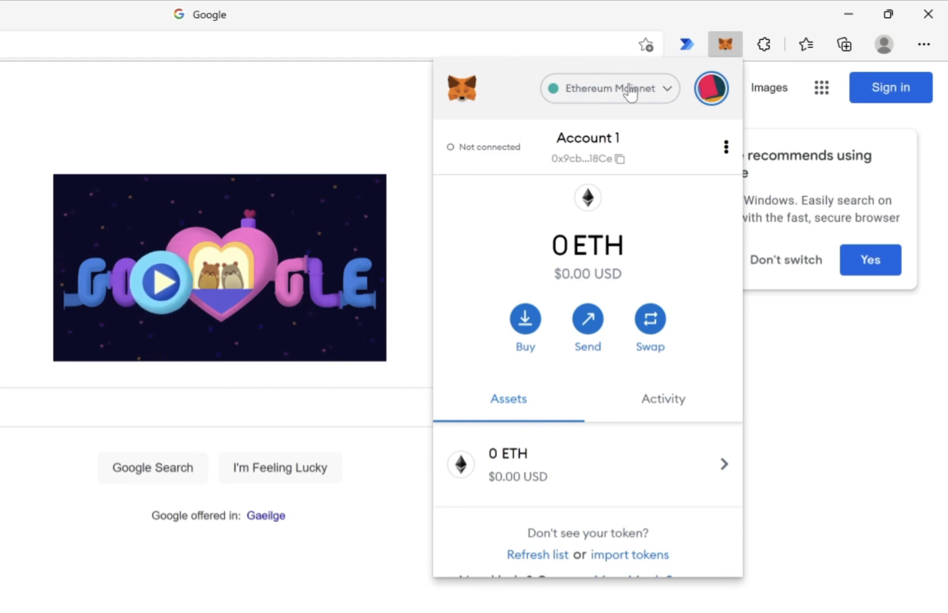
pyautogui.click(590, 94)
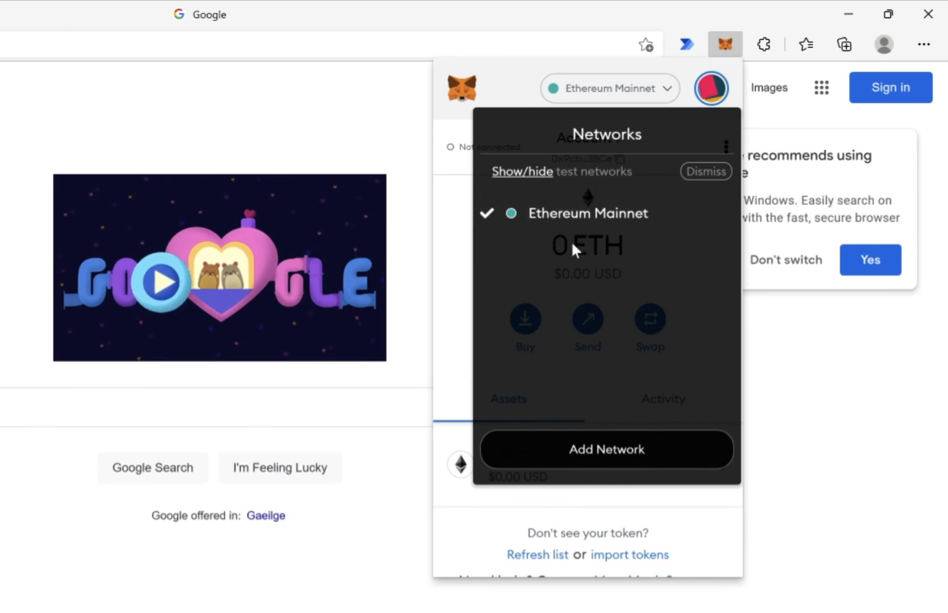
pyautogui.click(617, 90)
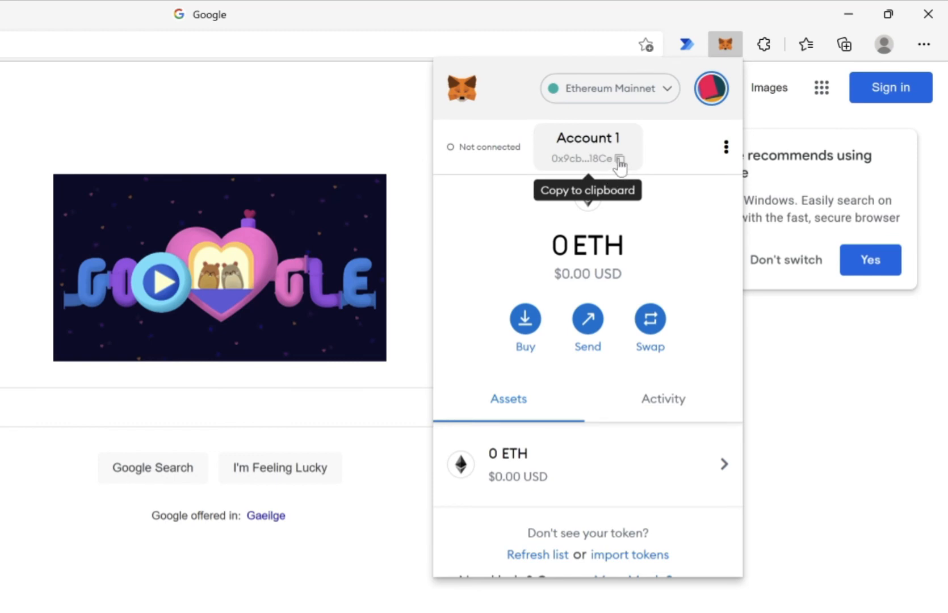
# Step: Copy Account 1's address, paste it into Edge's address bar, then reopen MetaMask and copy it again
pyautogui.click(619, 160)
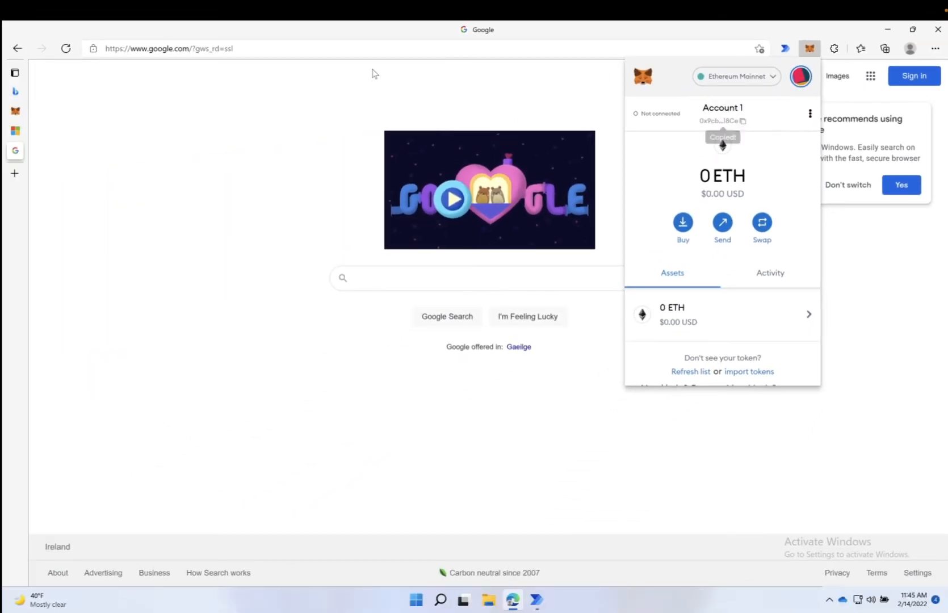
pyautogui.click(366, 48)
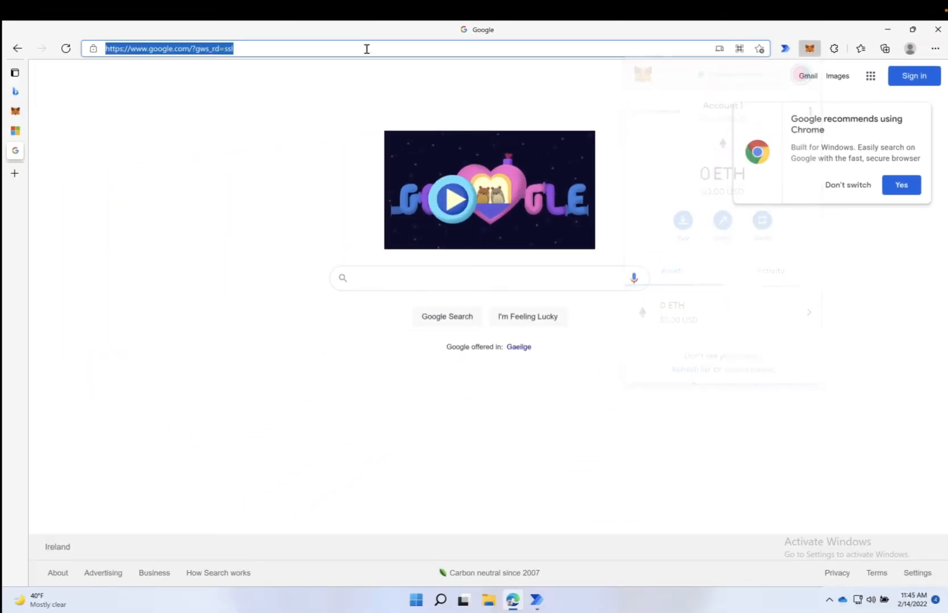
pyautogui.write('0x9cbb2f696FC4547070Ee0bE912B52d194e5018Ce')
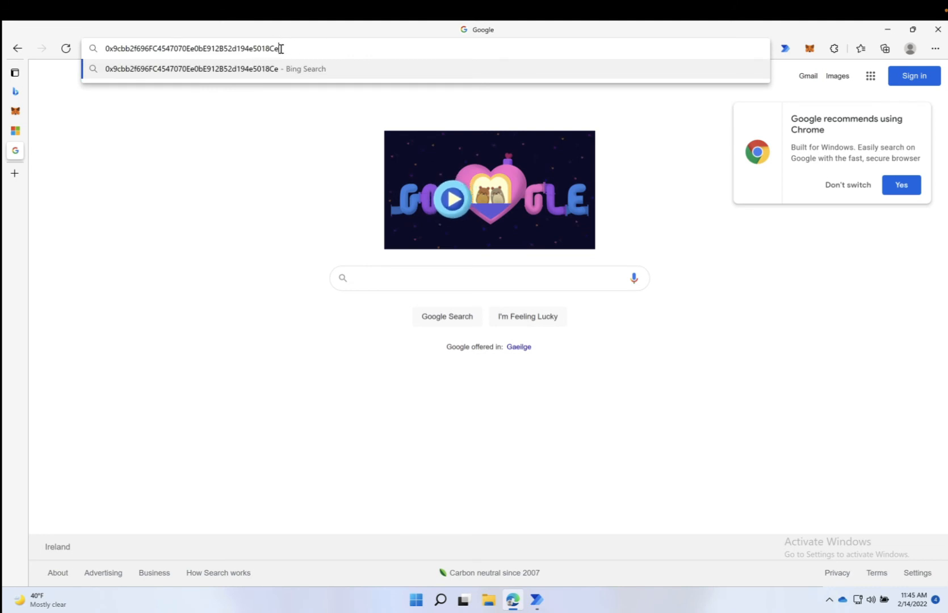
pyautogui.moveTo(279, 48); pyautogui.dragTo(106, 43)
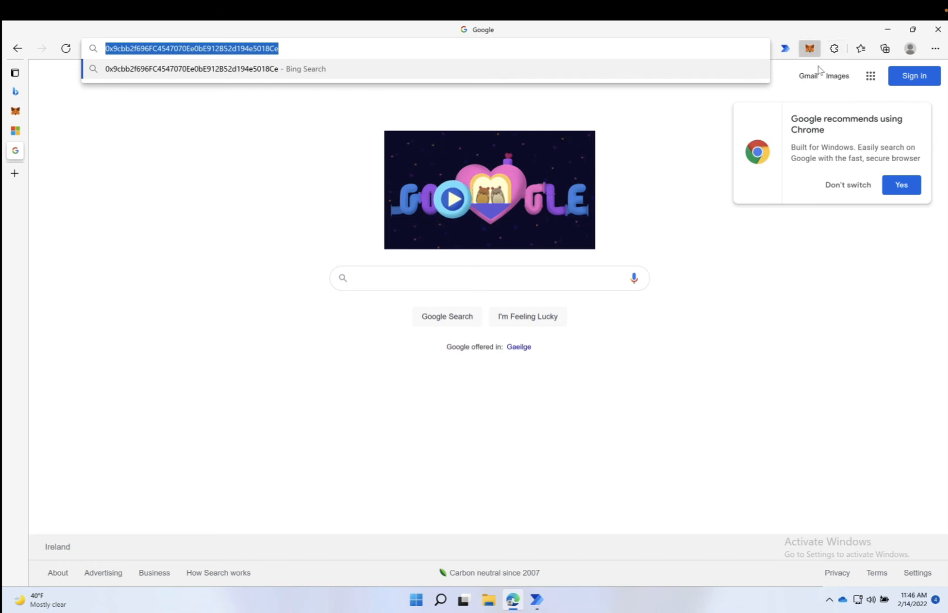
pyautogui.click(810, 50)
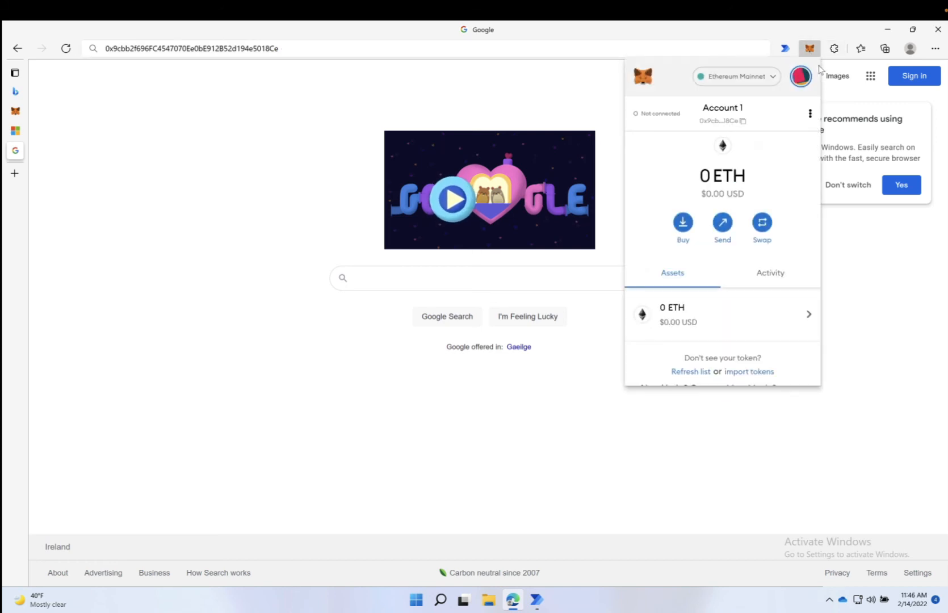
pyautogui.click(736, 119)
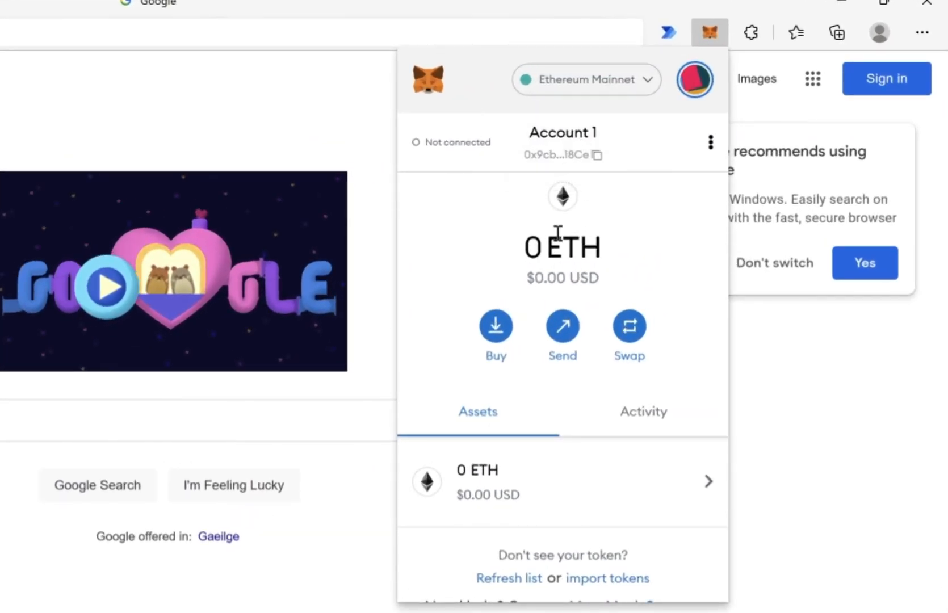
pyautogui.click(495, 334)
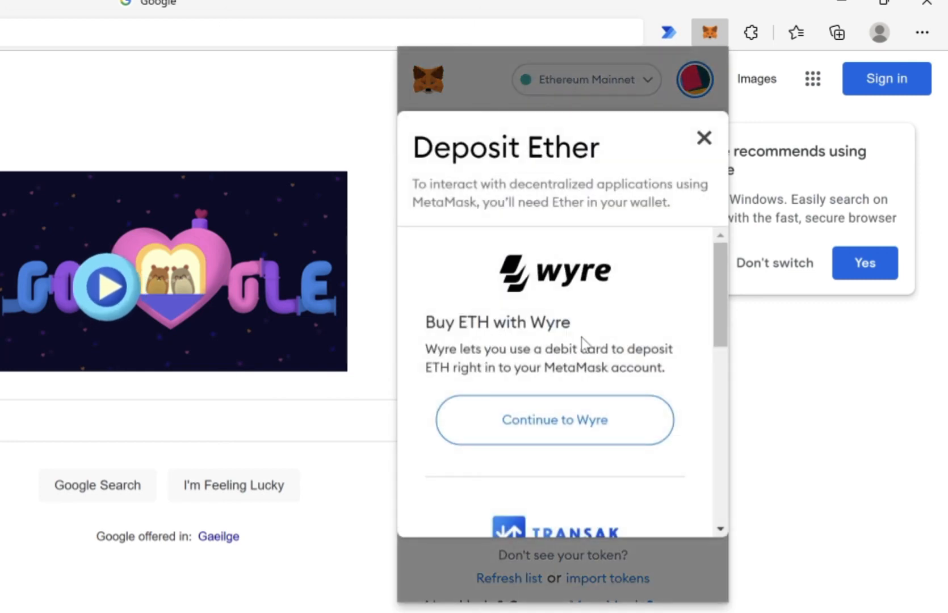
pyautogui.scroll(-5, 581, 337)
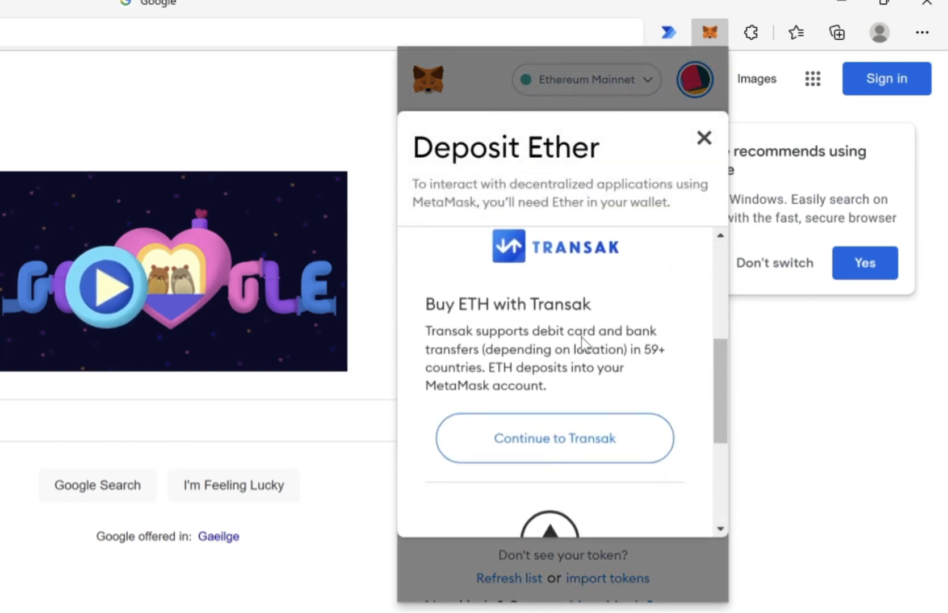
pyautogui.scroll(-3, 581, 337)
pyautogui.scroll(10, 581, 337)
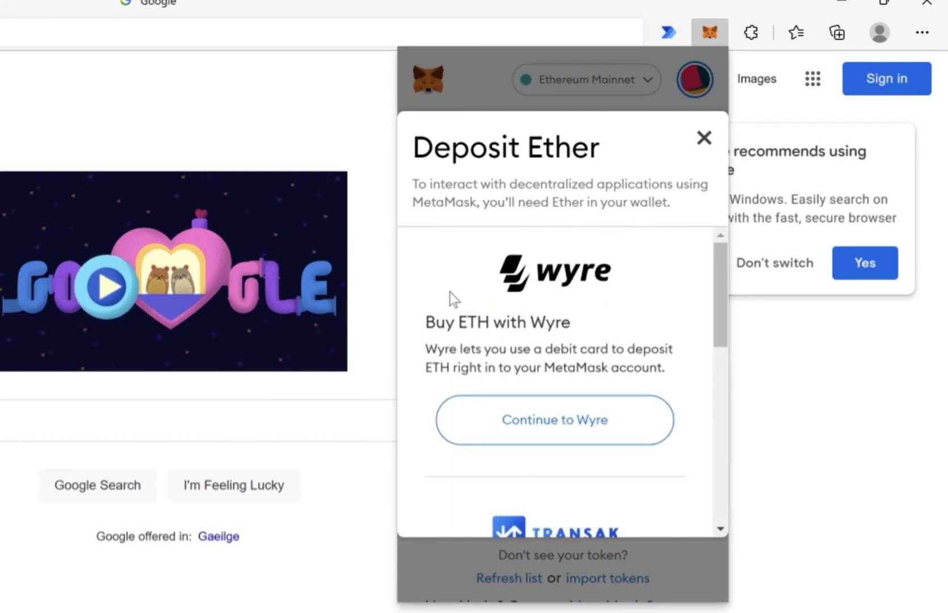
pyautogui.click(706, 137)
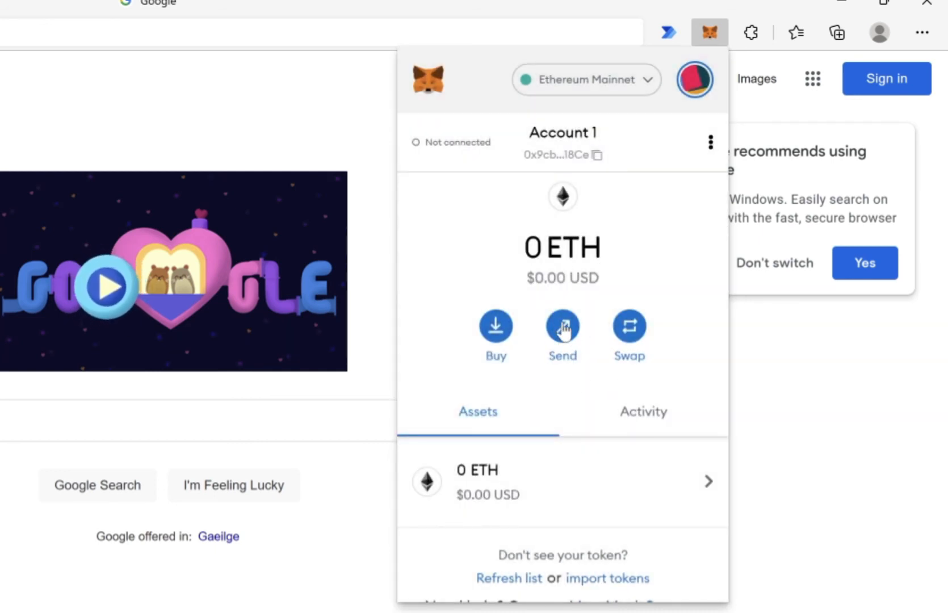
pyautogui.click(562, 326)
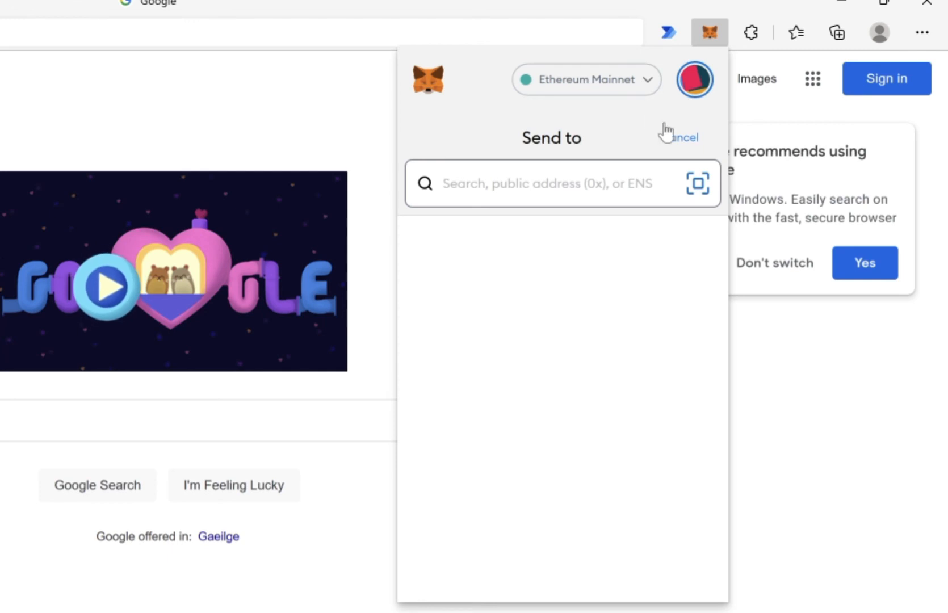
pyautogui.click(678, 139)
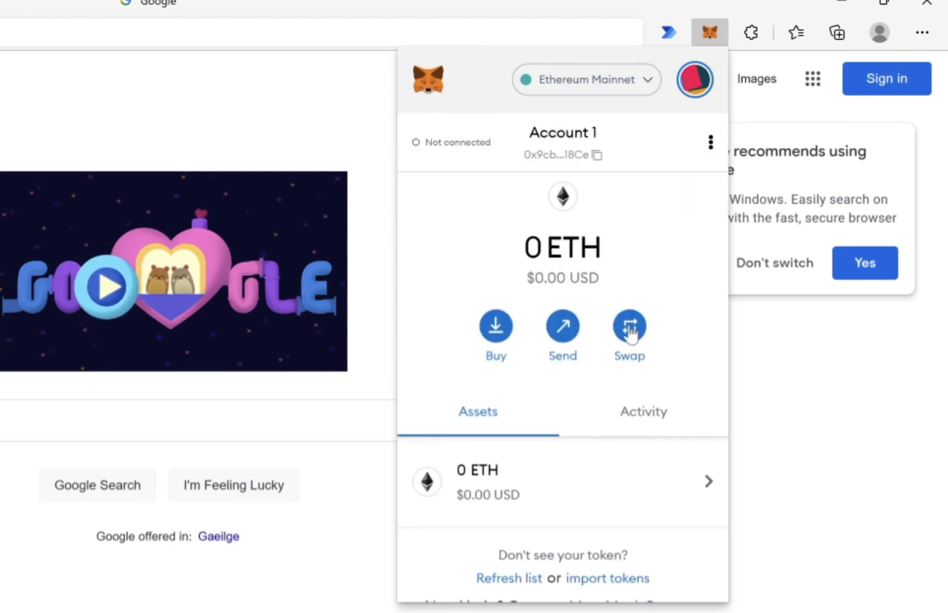
# Step: Open the Swap screen and scroll through the tokens to swap ETH into, choosing none
pyautogui.click(629, 328)
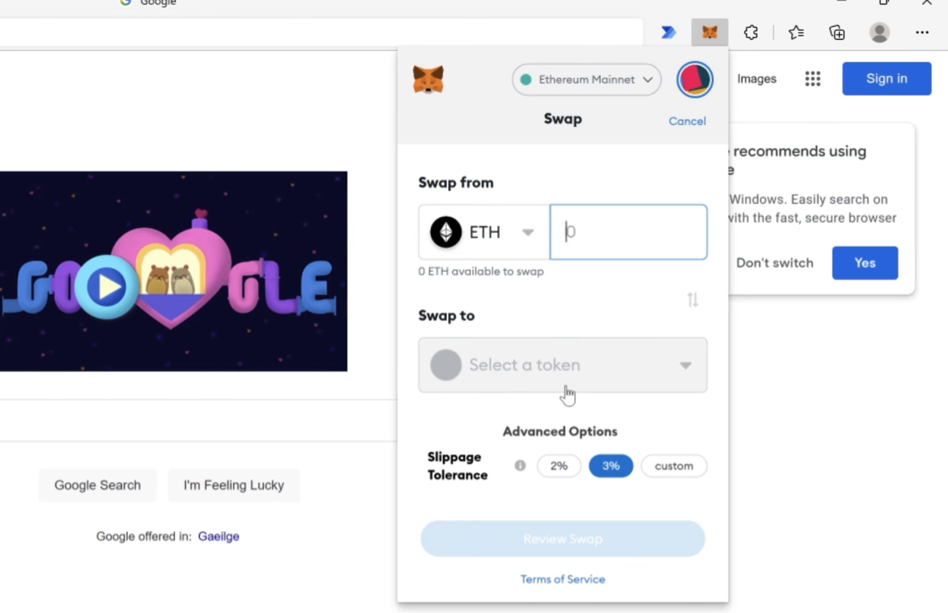
pyautogui.click(535, 365)
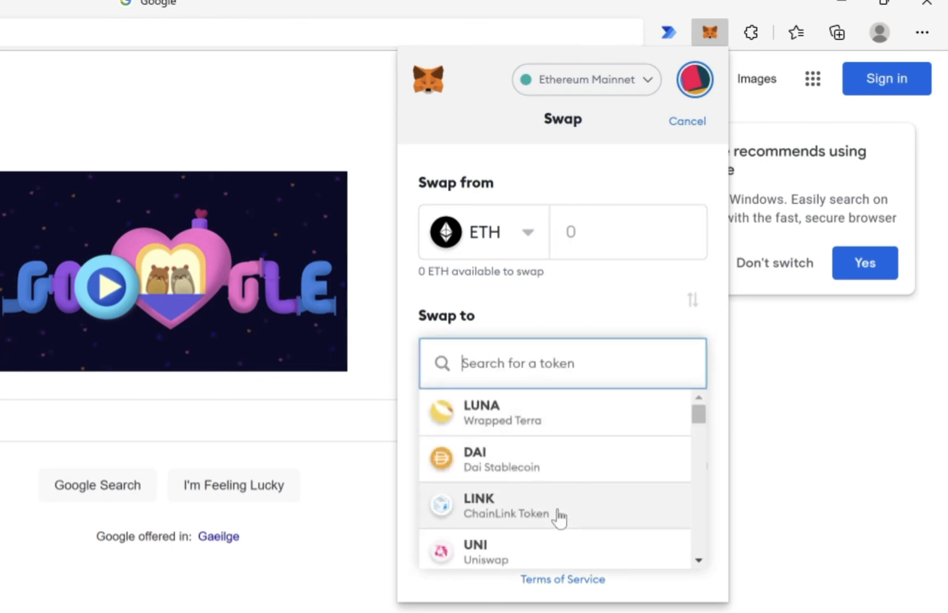
pyautogui.scroll(-4, 559, 518)
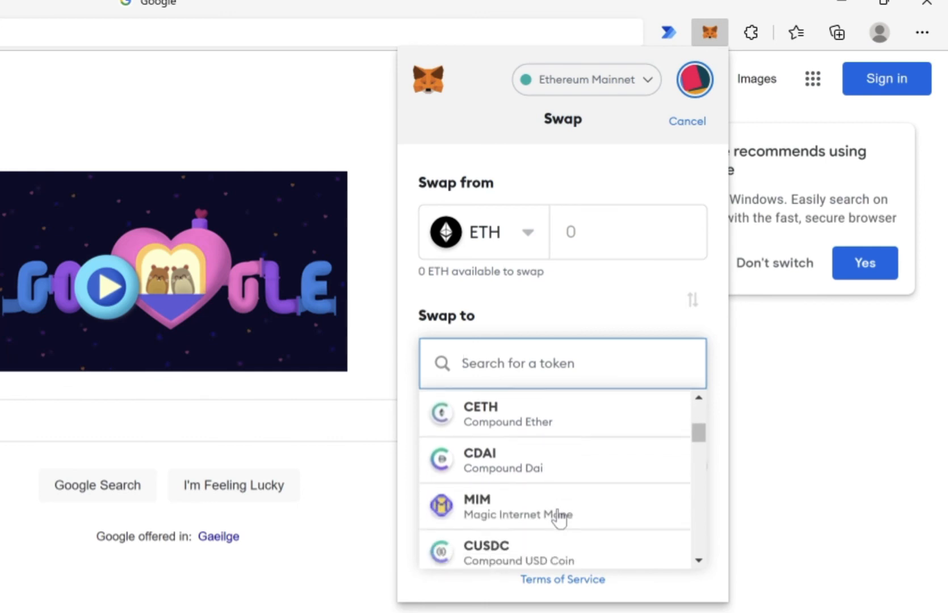
pyautogui.scroll(-1, 557, 517)
pyautogui.scroll(2, 561, 516)
pyautogui.click(592, 240)
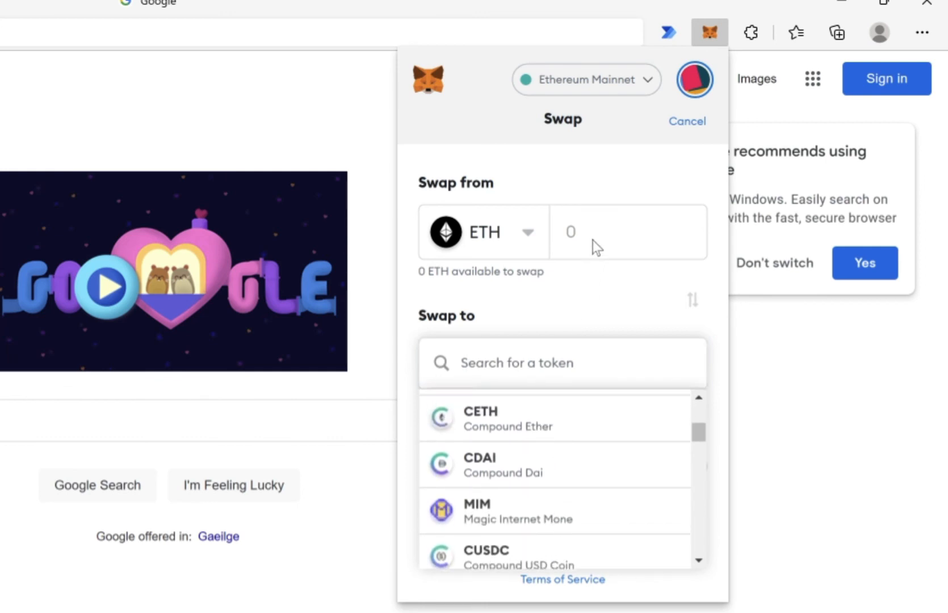
# Step: Enter 1 ETH to swap, then search target tokens for 'usd' and 'usdt' without picking one
pyautogui.write('1')
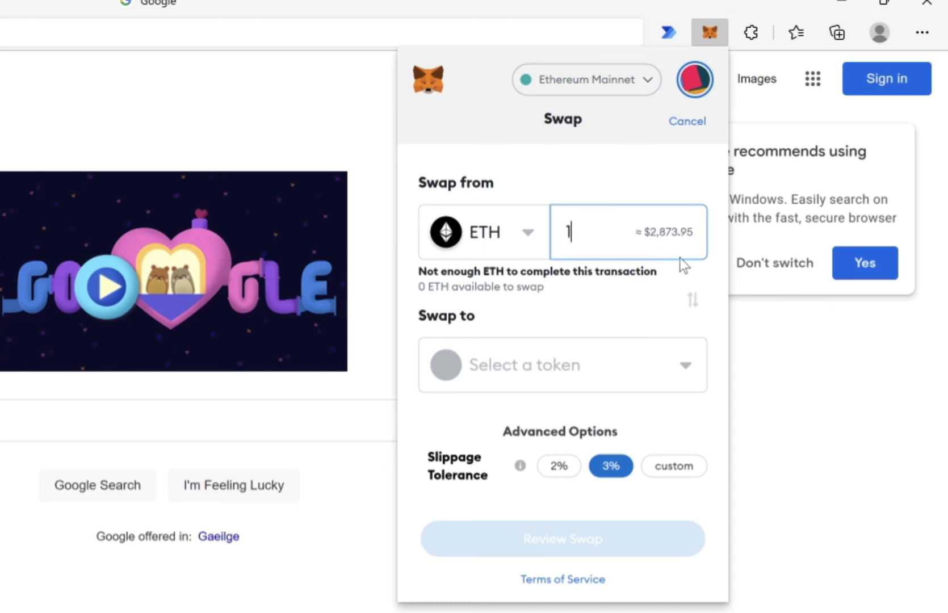
pyautogui.click(550, 369)
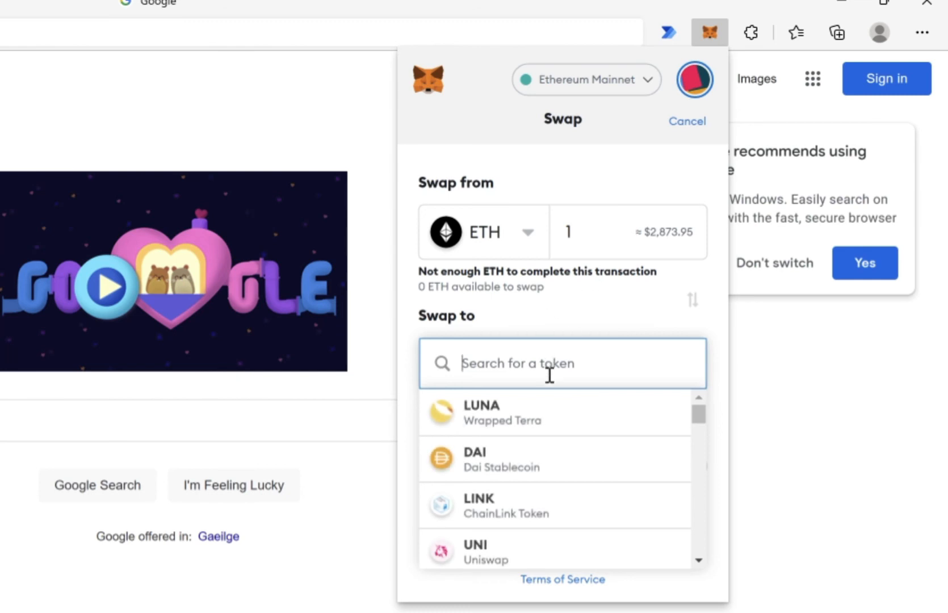
pyautogui.write('usd')
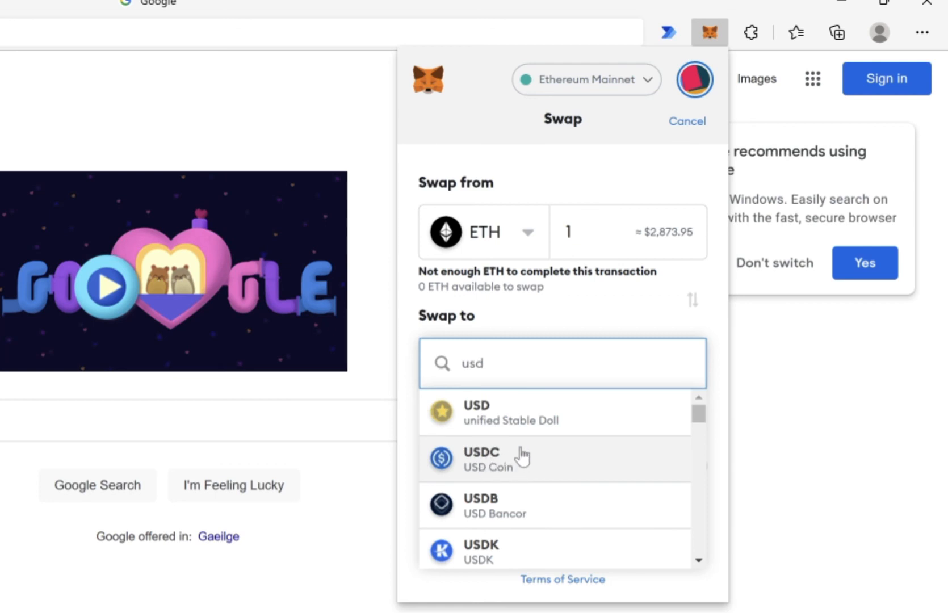
pyautogui.scroll(-3, 499, 459)
pyautogui.scroll(3, 499, 459)
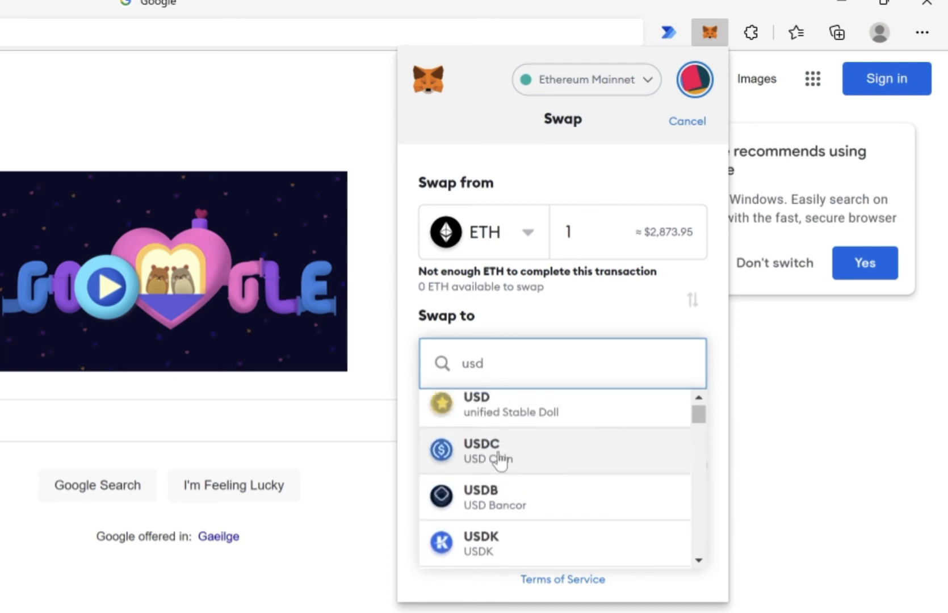
pyautogui.scroll(-4, 500, 459)
pyautogui.scroll(-4, 499, 460)
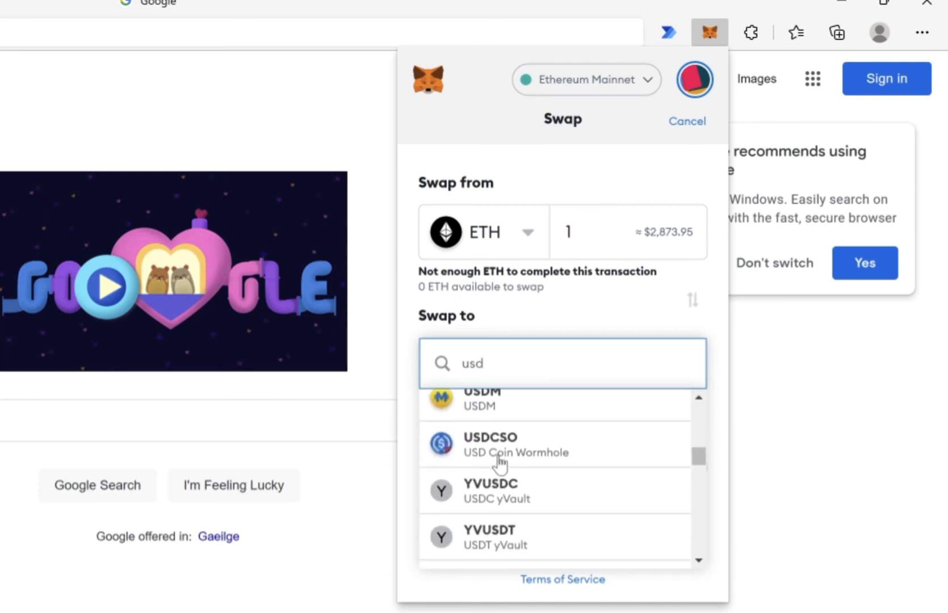
pyautogui.write('t')
pyautogui.scroll(4, 550, 453)
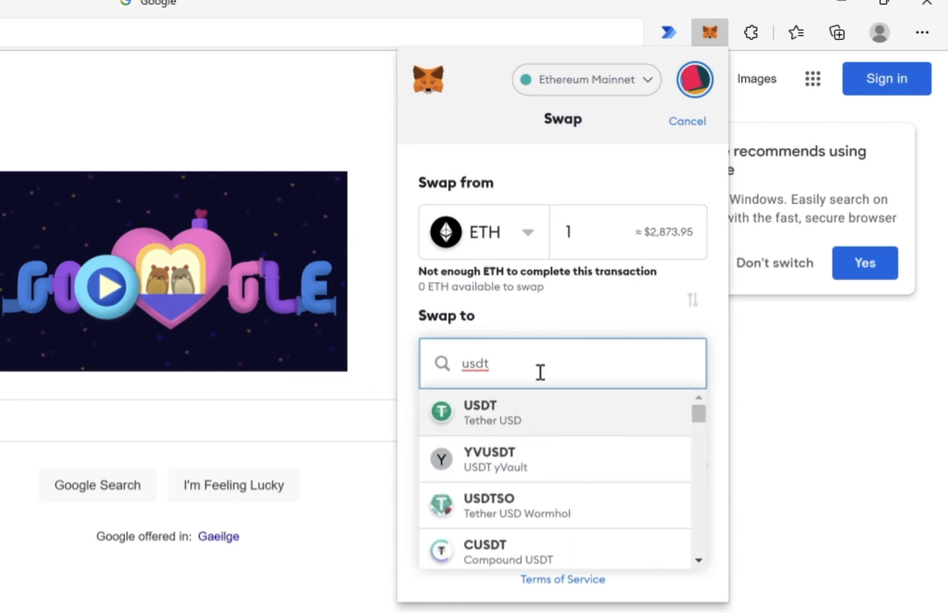
pyautogui.click(550, 302)
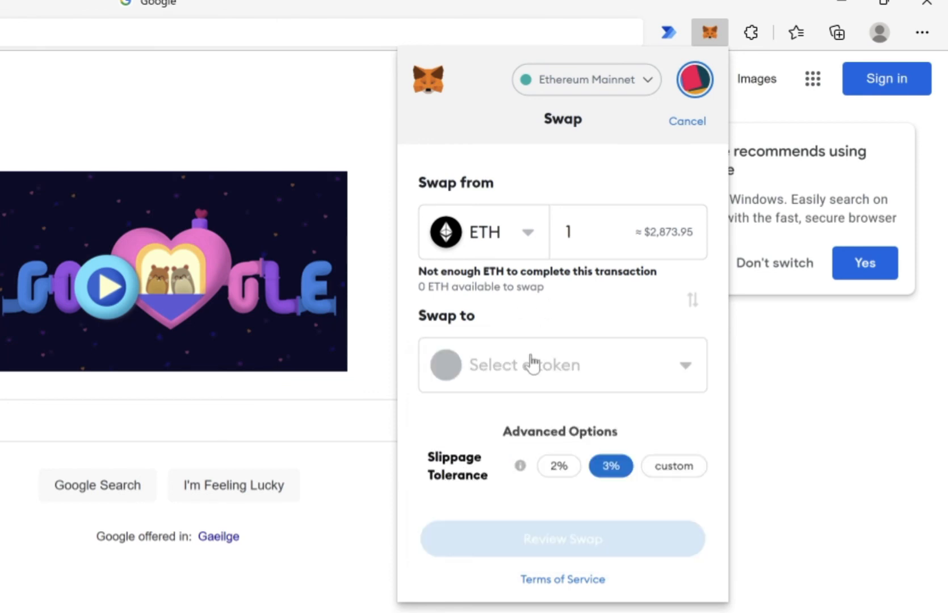